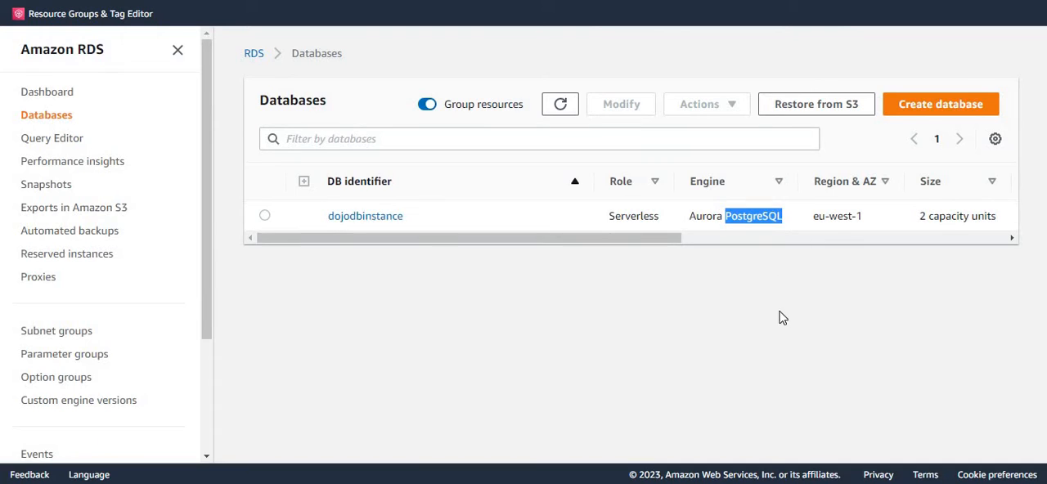
Step: Run the query "select * from customers" on dojodbinstance in the RDS Query Editor and check its output
click(764, 331)
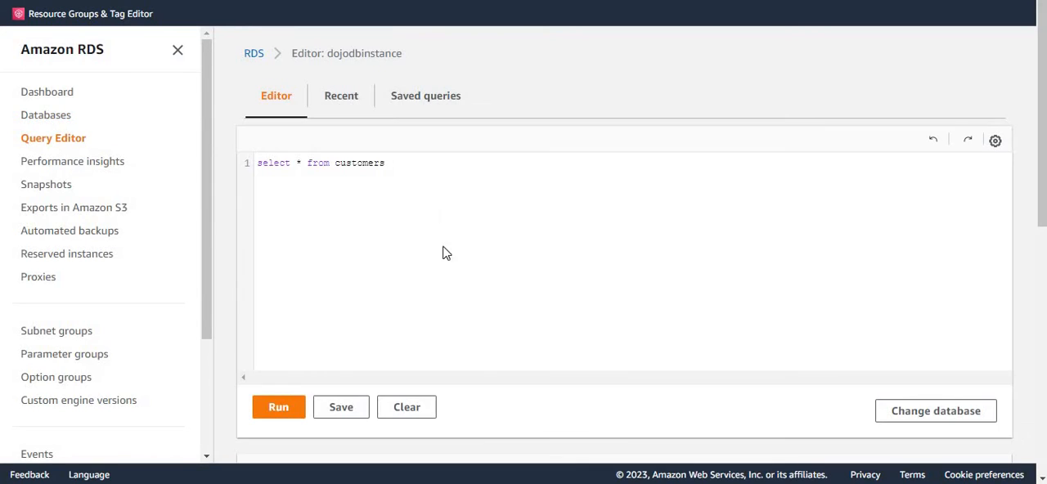
click(370, 164)
click(385, 164)
click(279, 408)
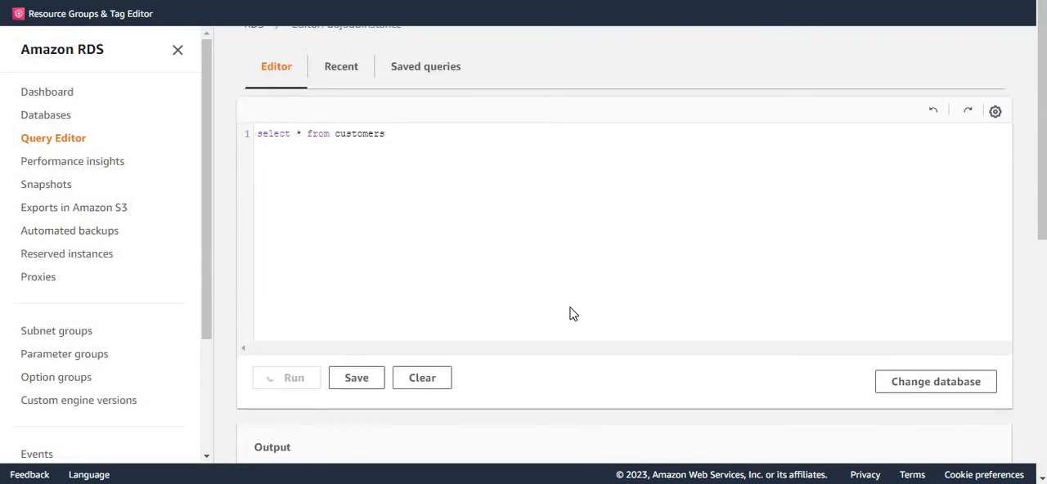
scroll(570, 311, down, 3)
scroll(570, 313, up, 3)
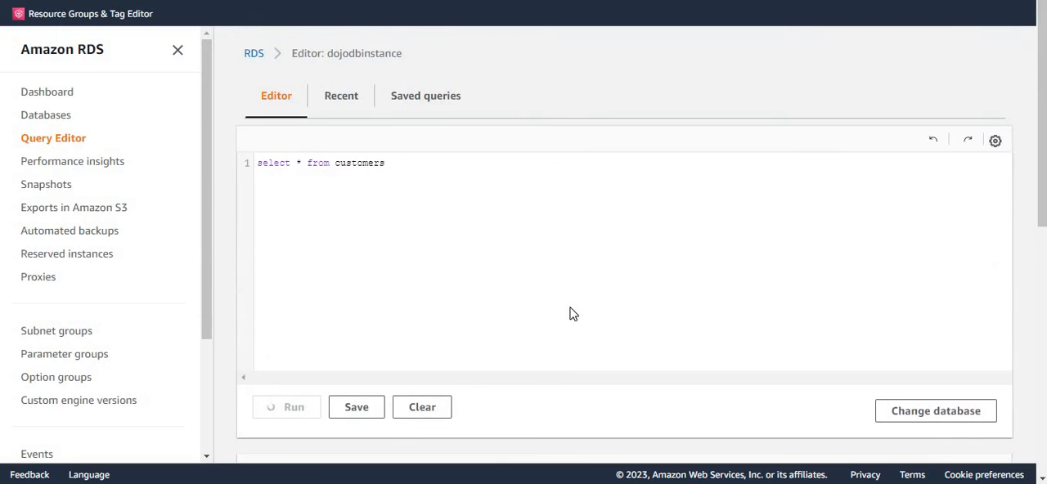
scroll(570, 311, down, 3)
scroll(573, 309, up, 3)
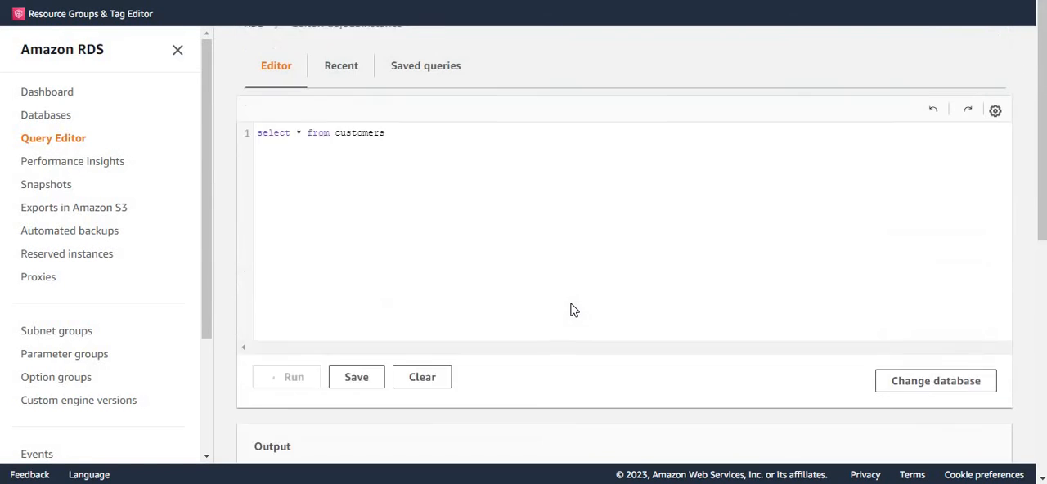
scroll(571, 315, down, 4)
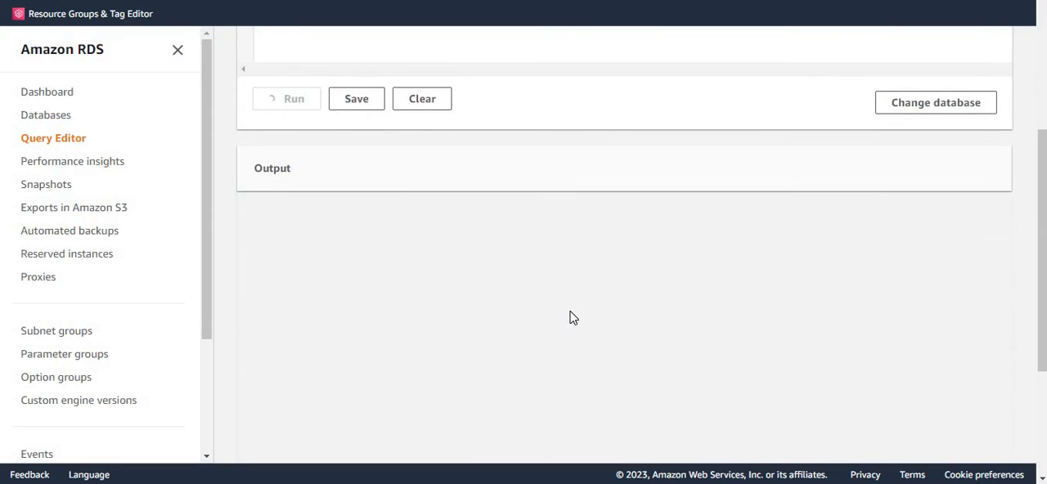
scroll(572, 318, up, 3)
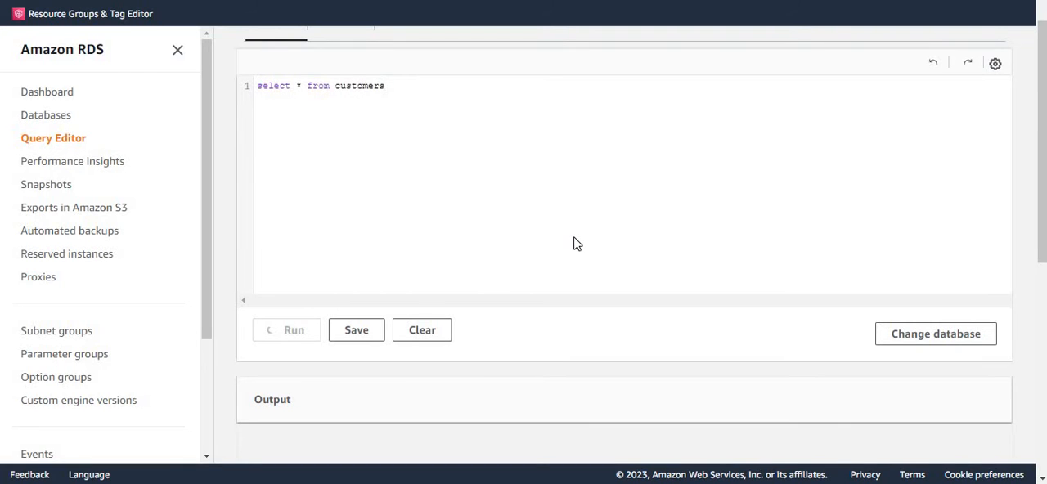
scroll(574, 243, down, 2)
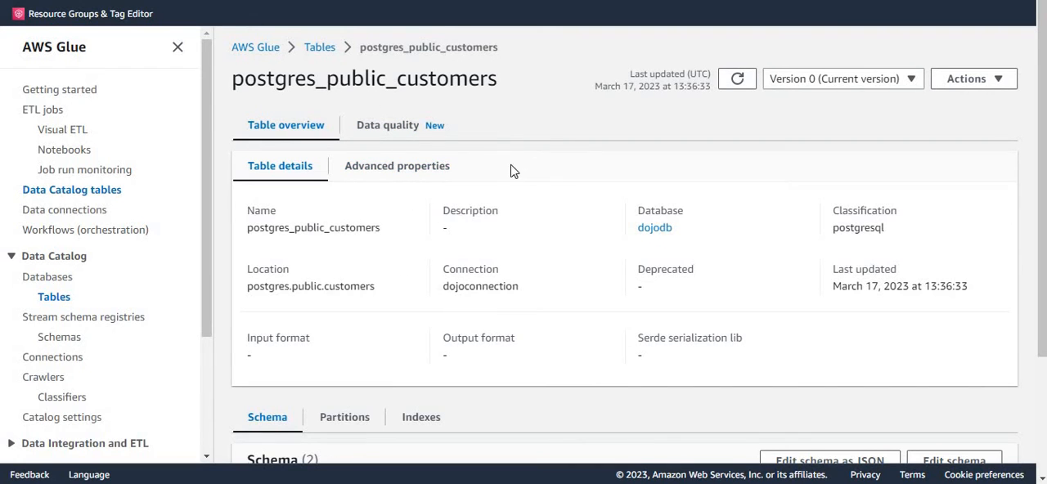
Step: Examine the name, column names and data types of the postgres_public_customers table in the AWS Glue Data Catalog
double_click(467, 79)
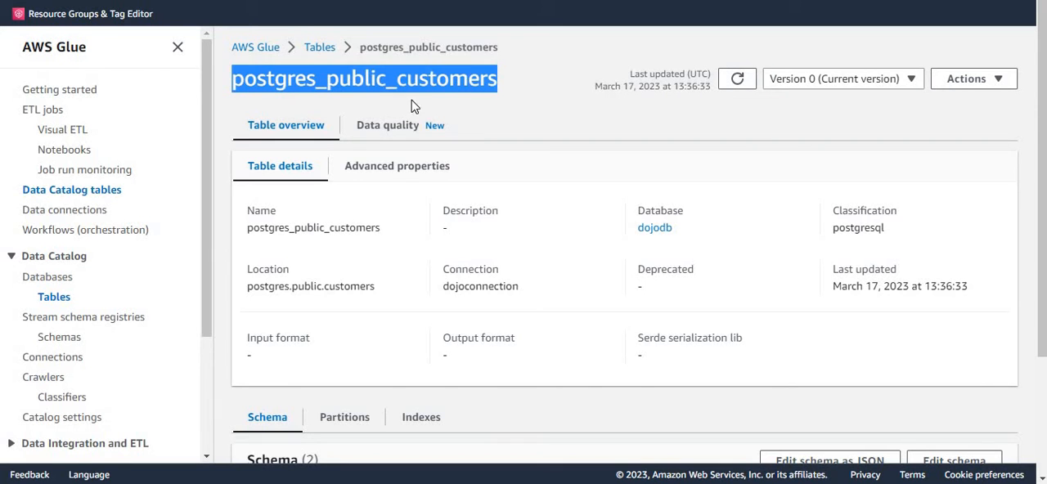
click(365, 88)
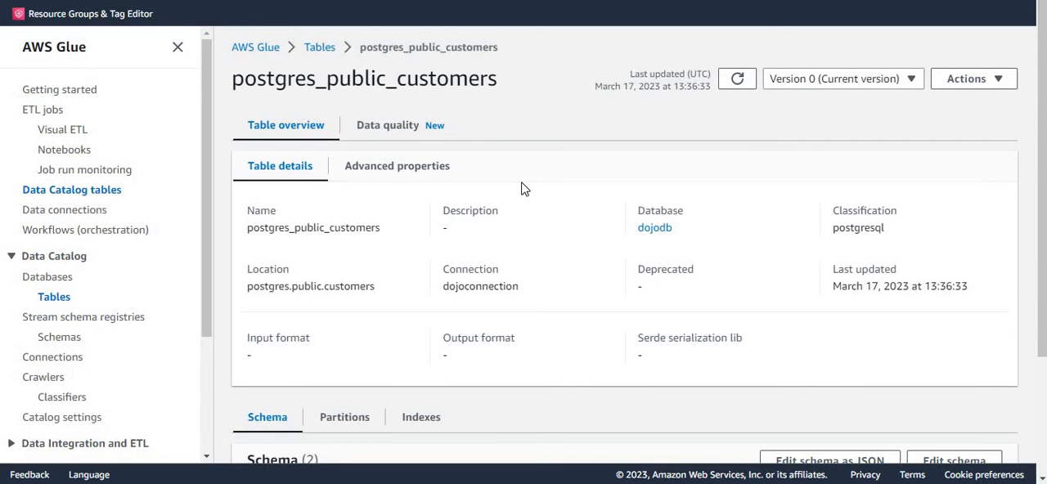
scroll(593, 268, down, 3)
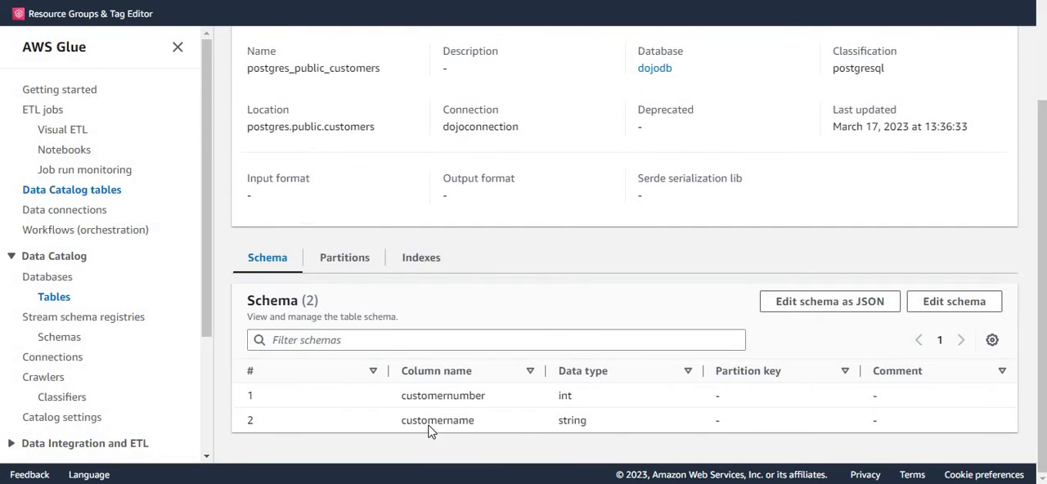
double_click(564, 396)
click(563, 400)
double_click(564, 398)
click(471, 419)
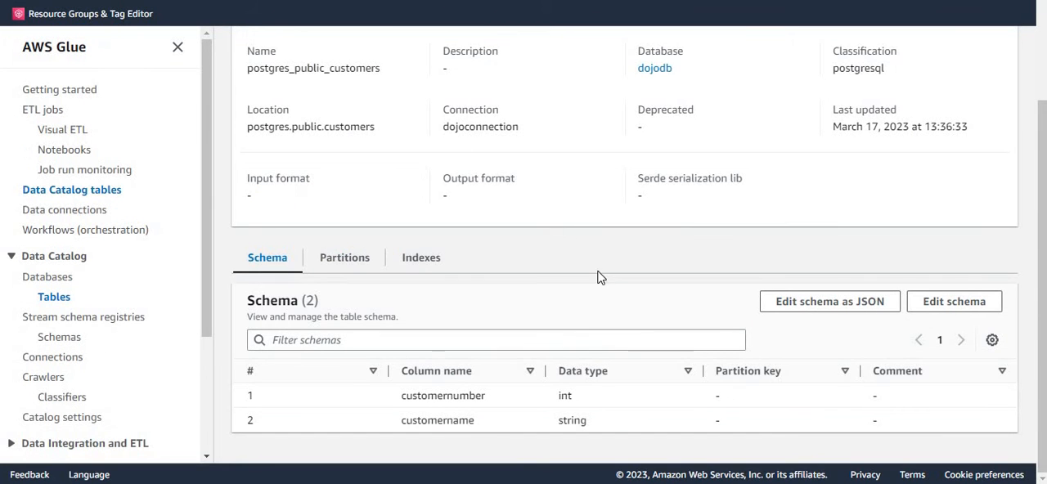
Step: Refresh the object list of the customers/ folder in the S3 bucket dojo-demo-bucket
scroll(598, 275, up, 3)
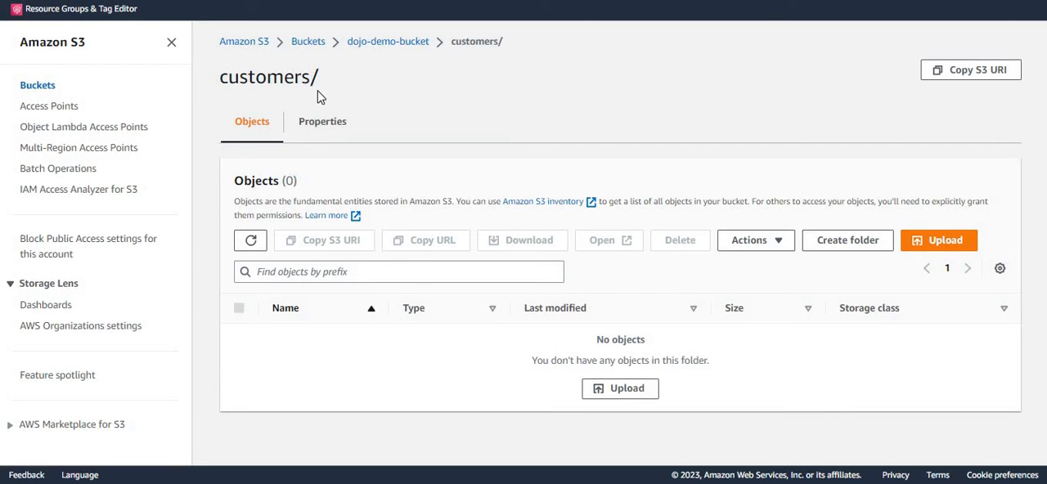
click(251, 241)
click(251, 240)
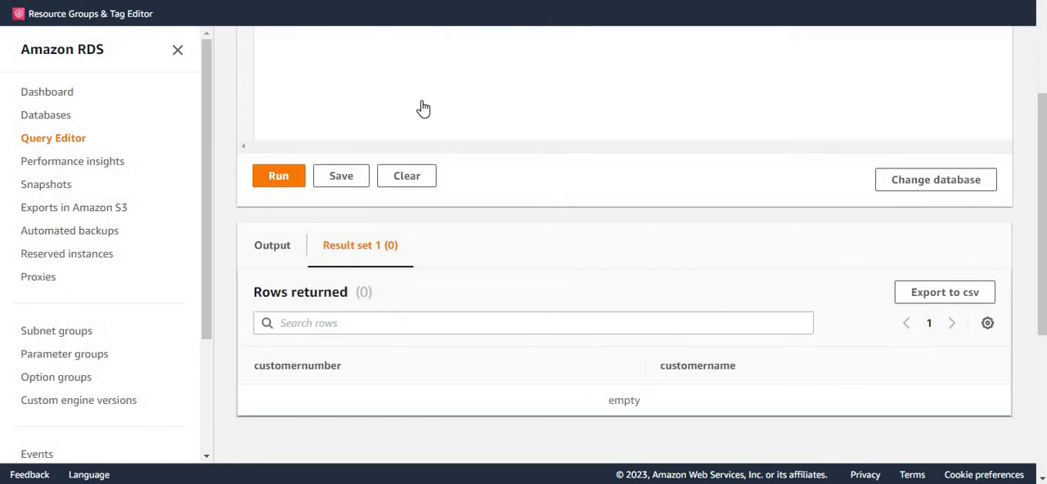
Step: In the RDS Query Editor, insert (1,'Atelier graphique') and (2,'Signal Gift Stores') into the customerNumber and customerName columns of customers
scroll(421, 105, up, 5)
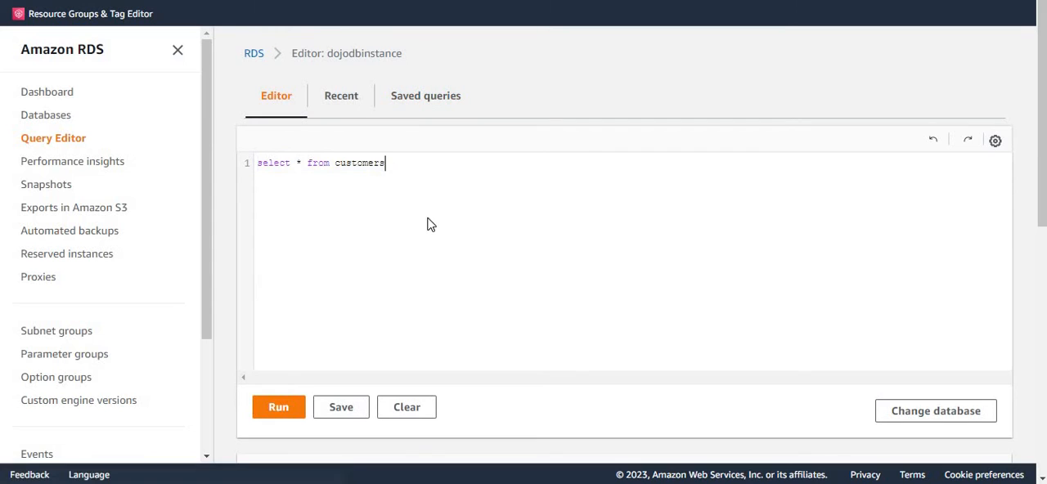
drag(423, 163, 236, 166)
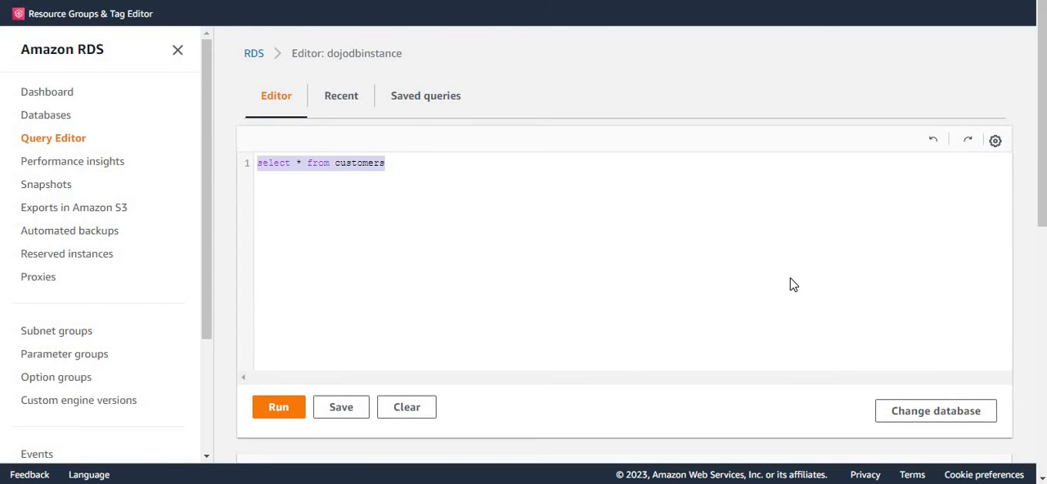
key(BackSpace)
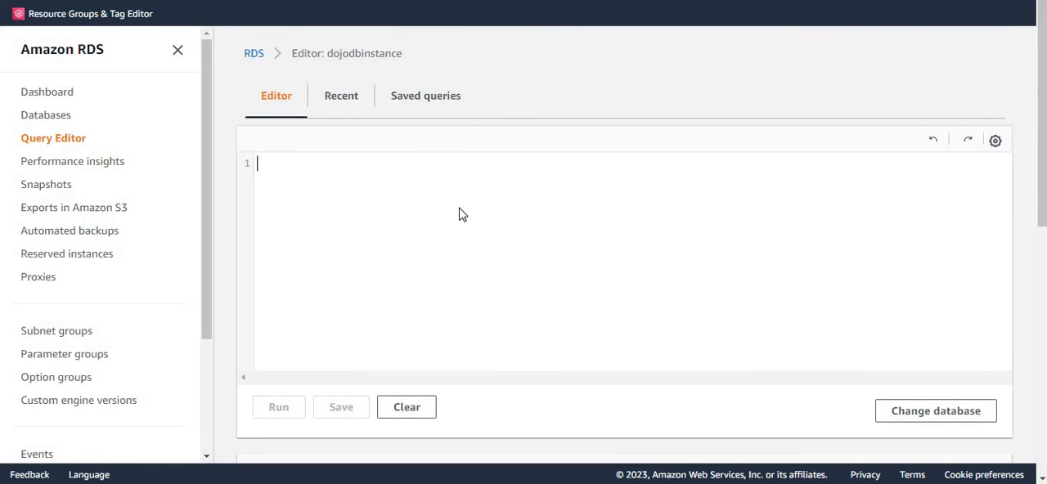
text(insert  into customers(customerNumber,customerName) values (1,'Atelier graphique'), (2,'Signal Gift Stores');)
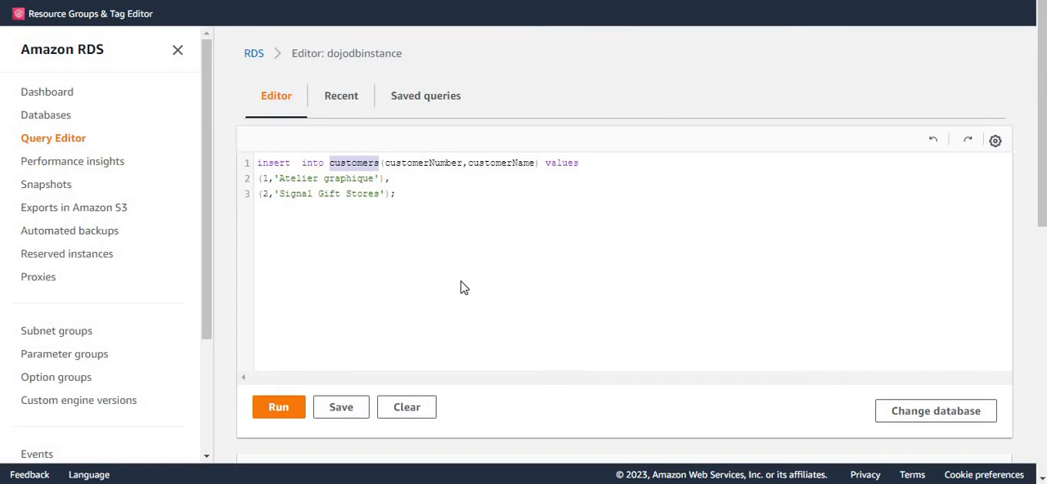
click(286, 412)
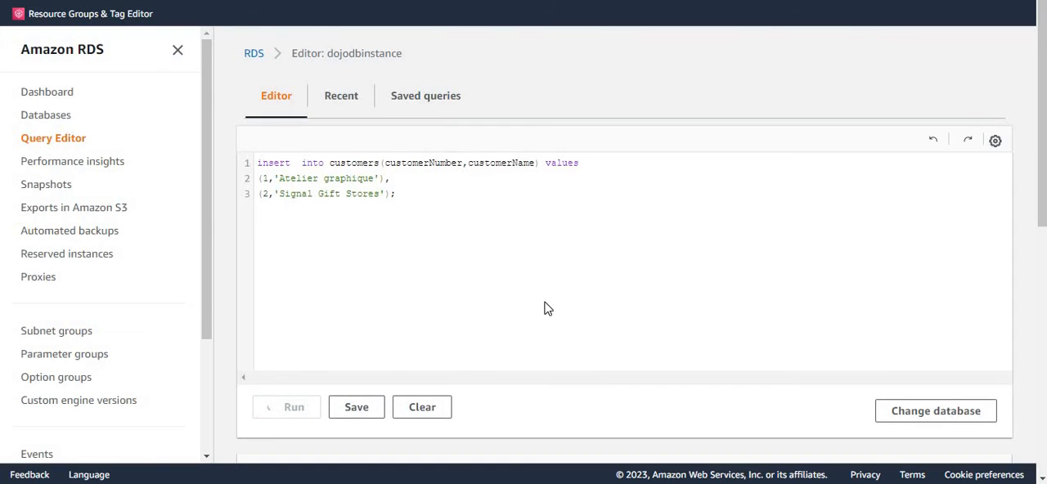
scroll(555, 309, down, 4)
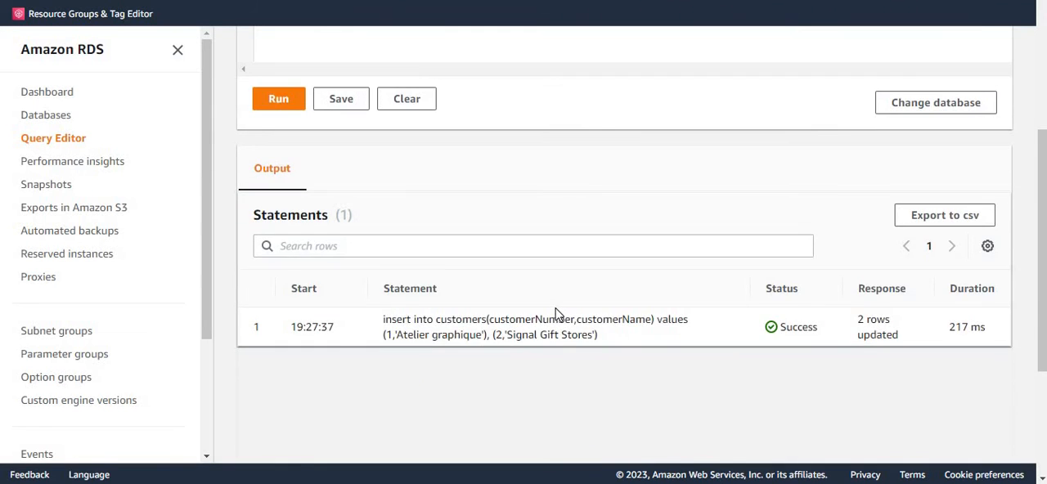
Step: Replace the insert statement with "select * from customers", run it and review the returned rows
scroll(555, 313, up, 4)
click(410, 197)
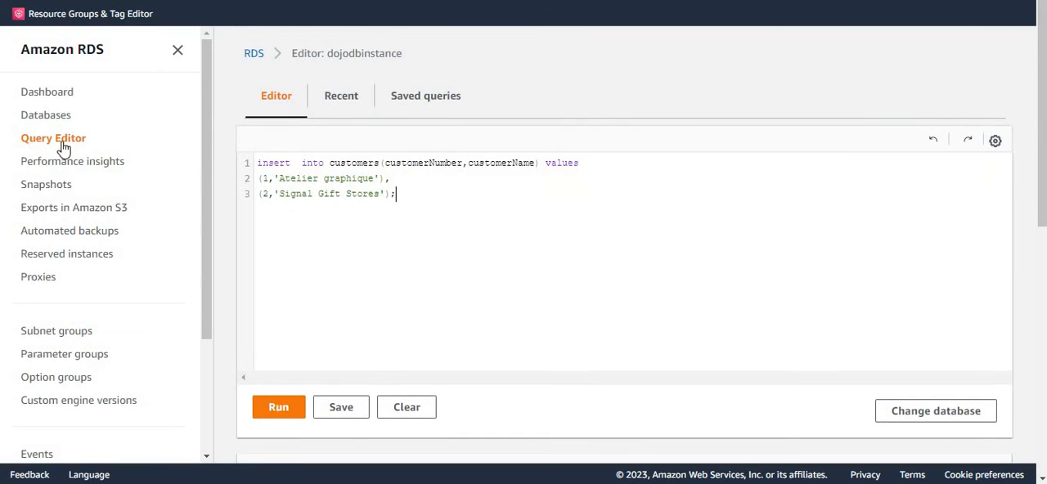
key(ctrl+a)
key(BackSpace)
text(select)
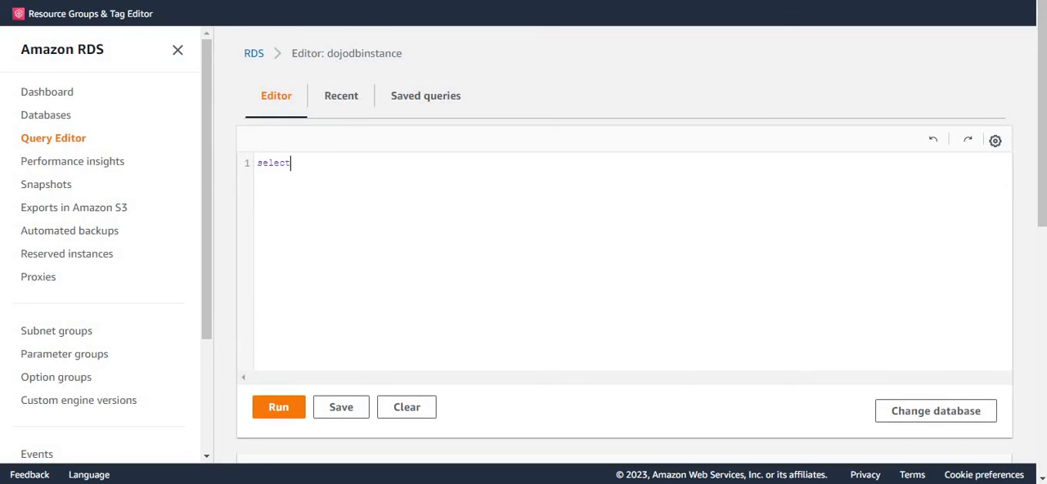
text( * from customers)
click(270, 406)
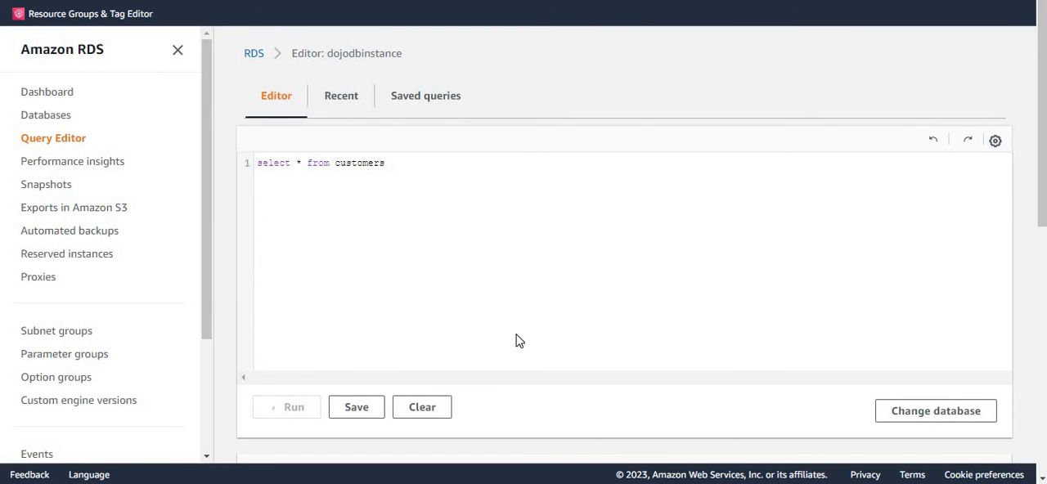
scroll(519, 336, down, 3)
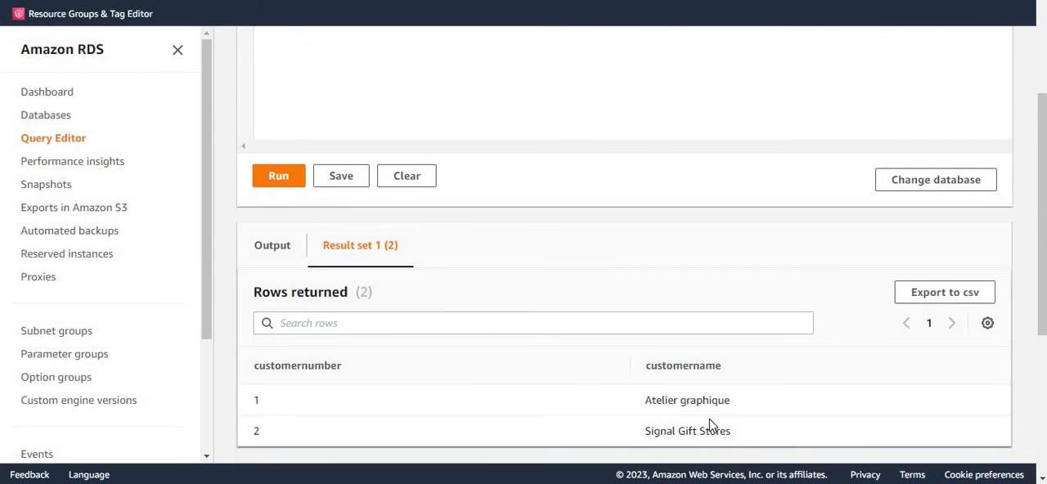
scroll(710, 425, up, 3)
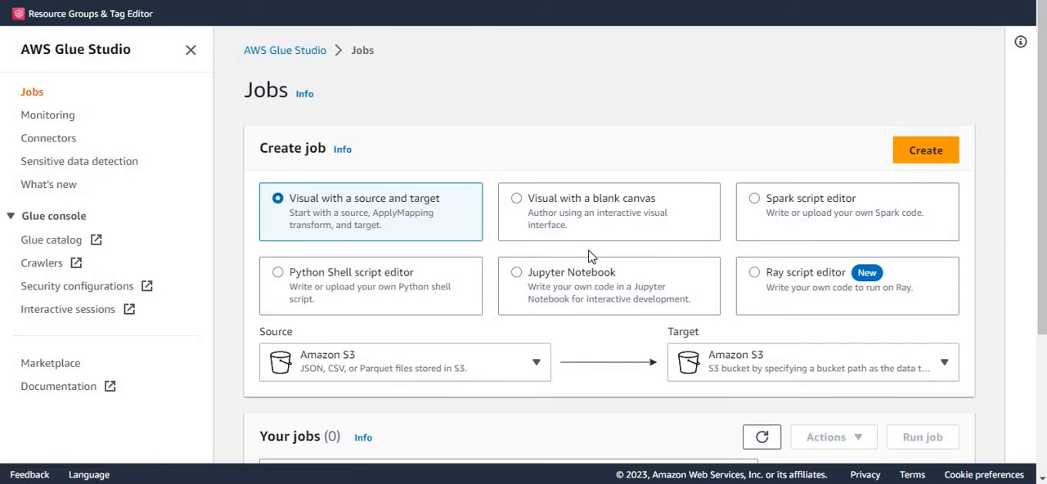
Step: Create a new AWS Glue Studio job using the "Visual with a blank canvas" option
click(516, 201)
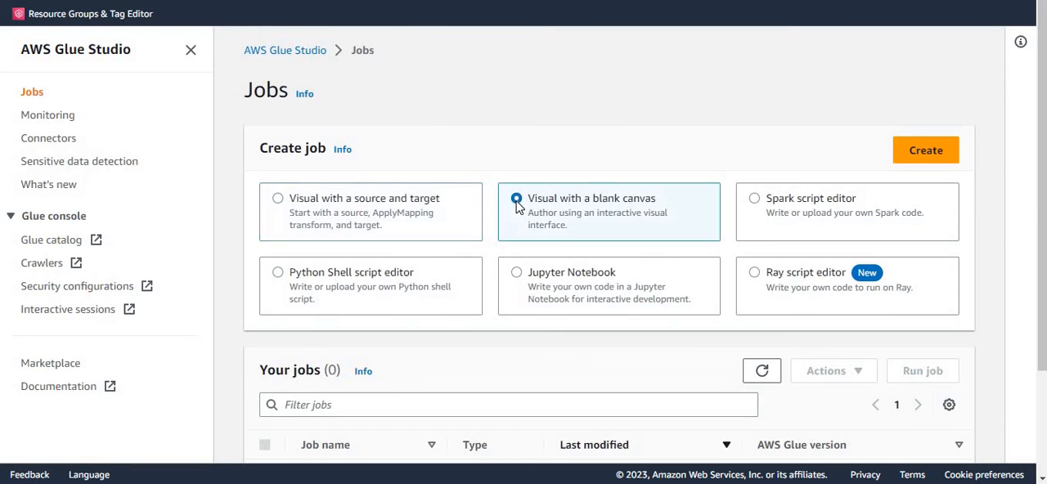
scroll(657, 297, down, 2)
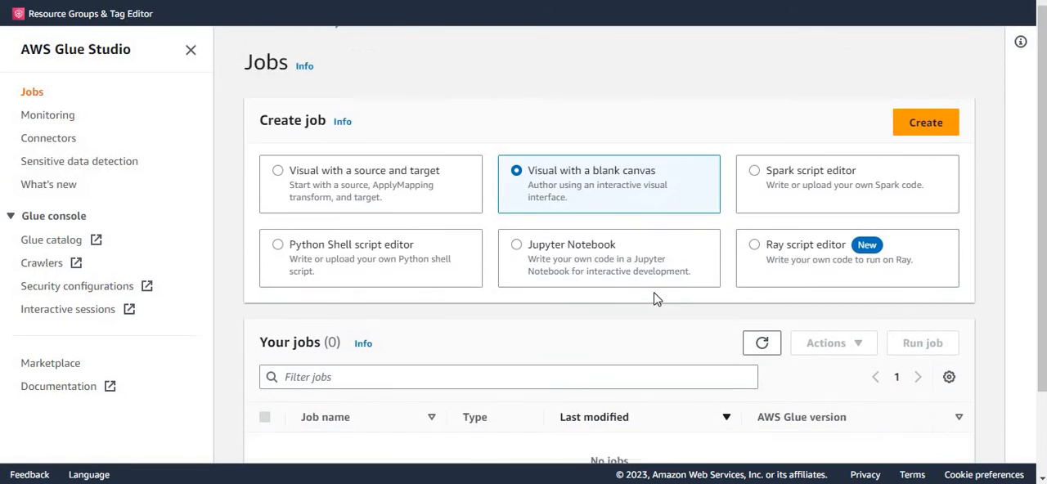
click(917, 80)
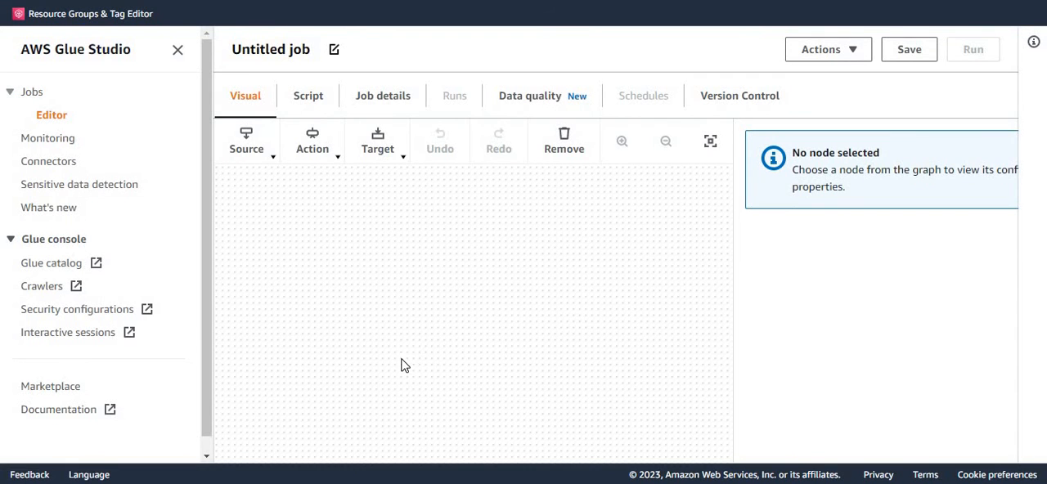
Step: Name the untitled Glue job dojojdbcetl in its job details
click(383, 102)
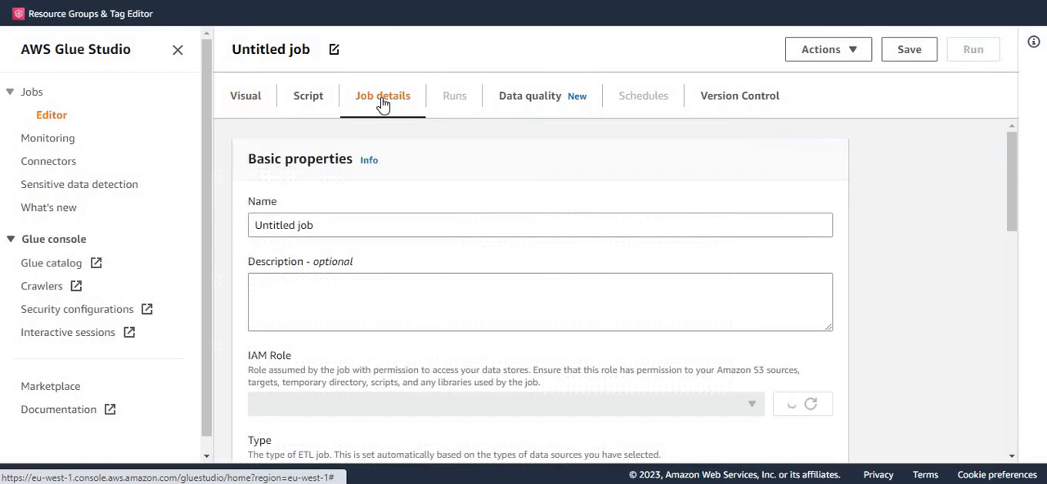
click(335, 229)
key(ctrl+a)
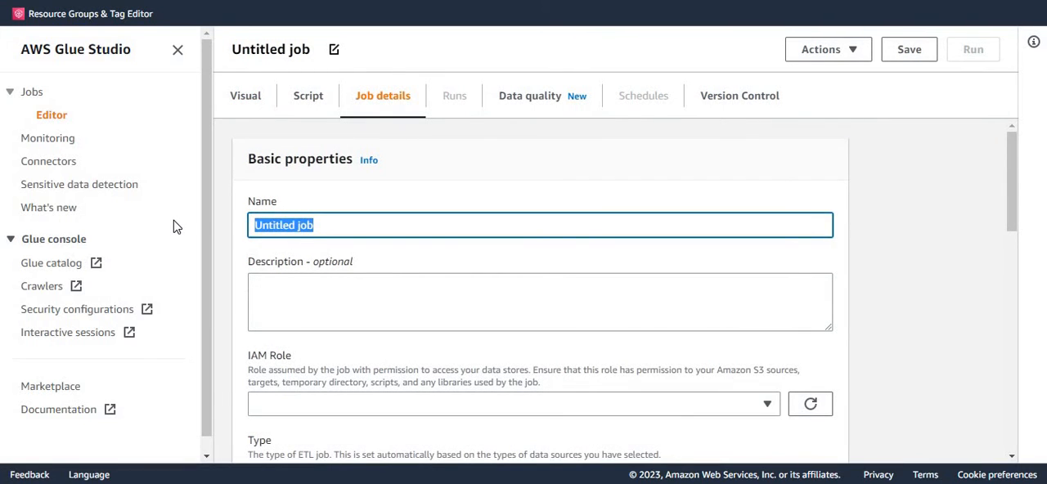
text(jd)
key(BackSpace)
key(BackSpace)
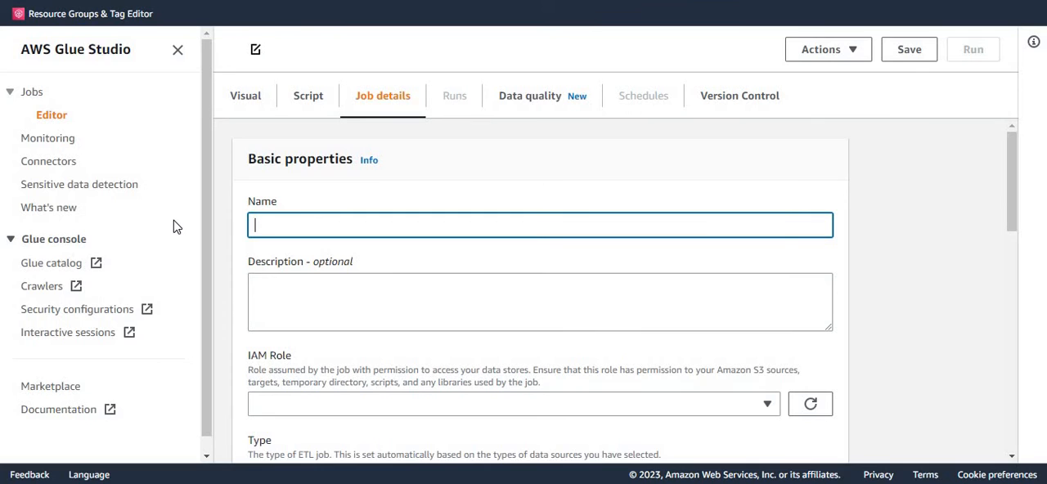
text(dojo)
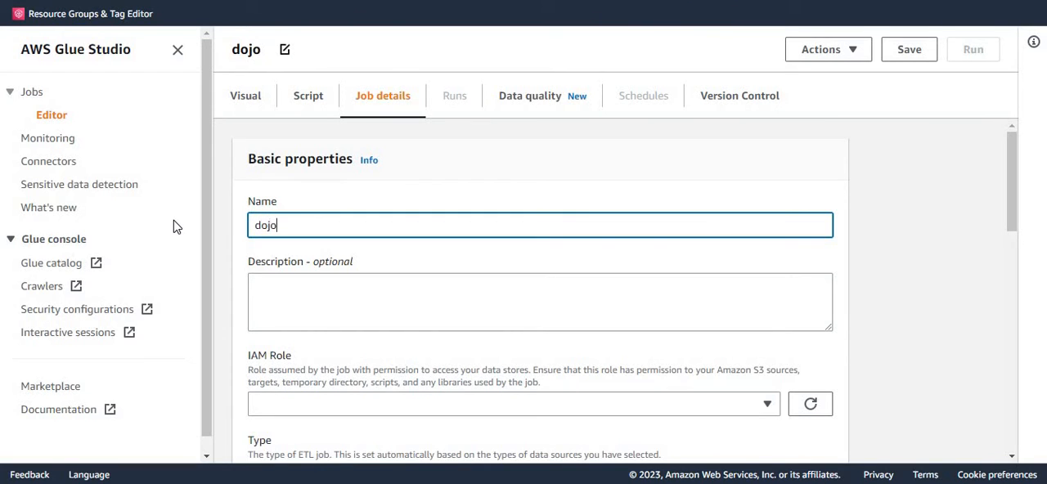
text(jdbc)
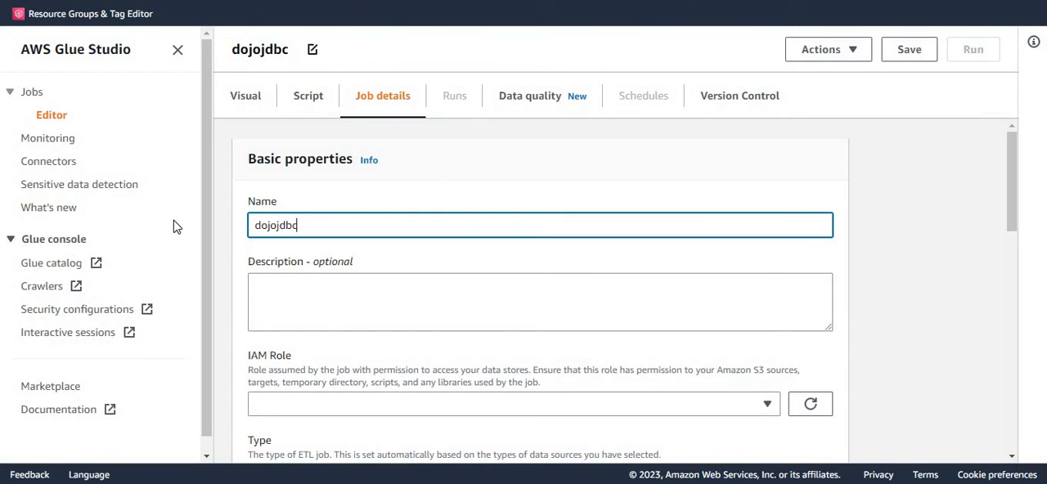
text(etl)
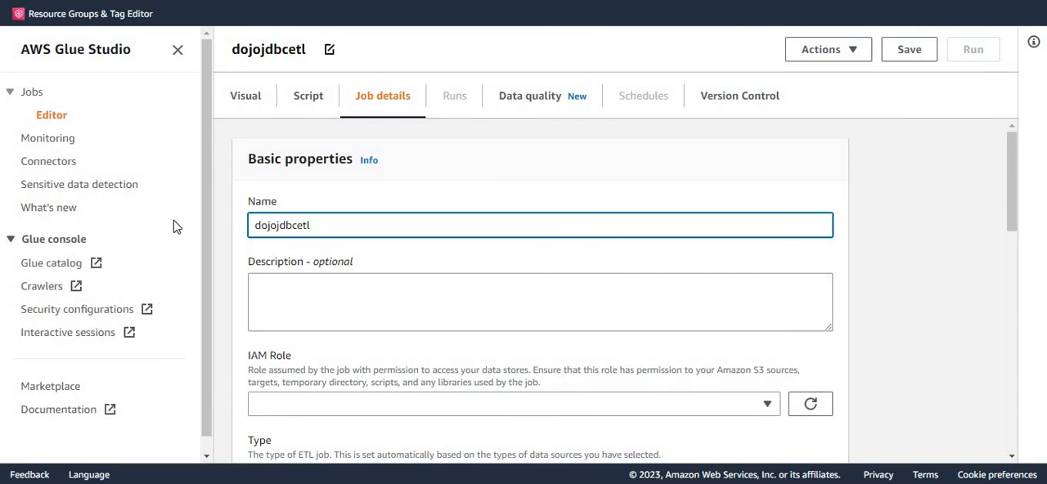
Step: Assign Dojo-Glue-Role as the IAM role of the dojojdbcetl job
scroll(355, 313, down, 2)
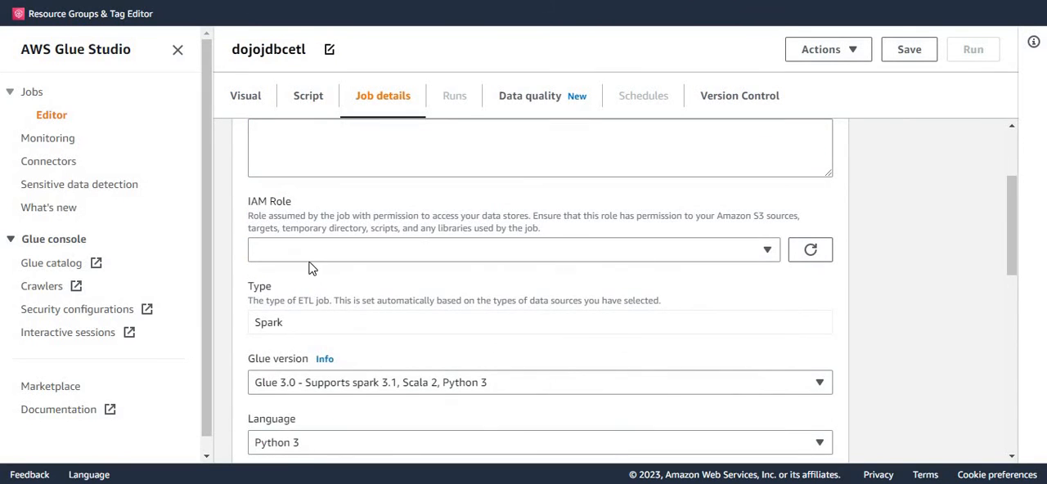
click(310, 252)
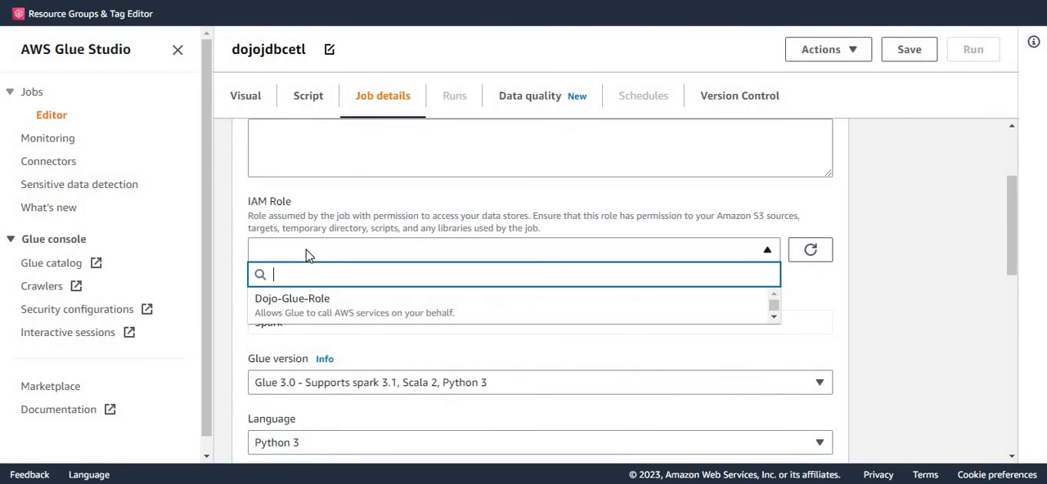
click(299, 314)
scroll(407, 346, down, 2)
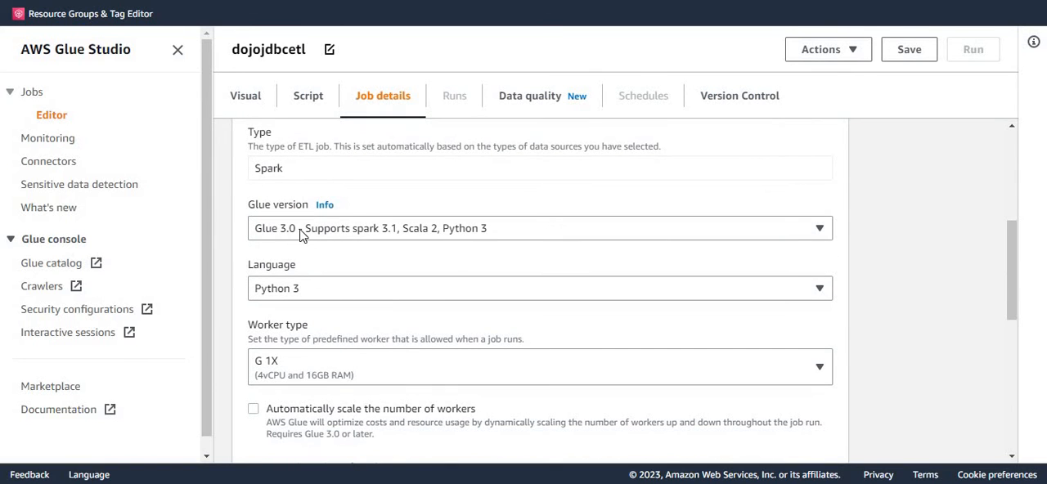
Step: Set the dojojdbcetl job's job bookmark option to Enable
scroll(356, 381, down, 3)
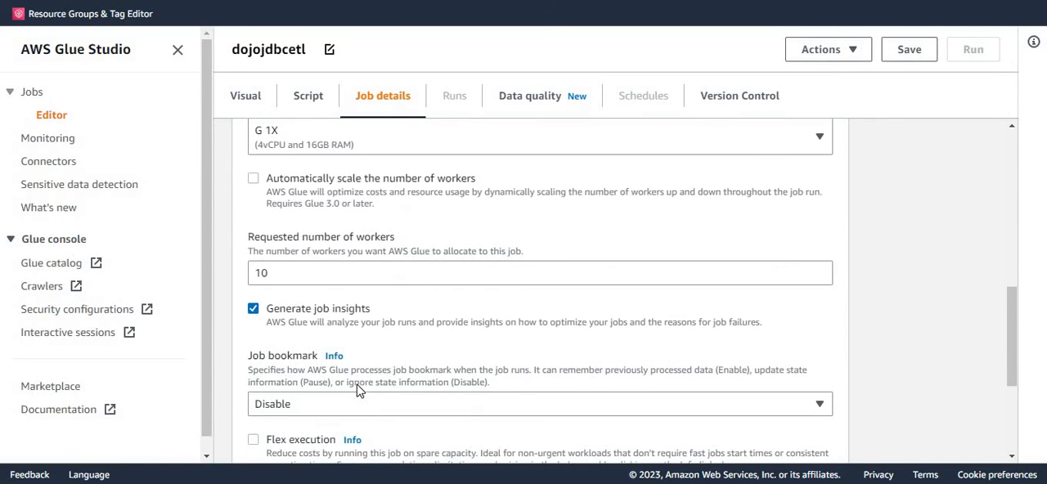
scroll(360, 381, down, 2)
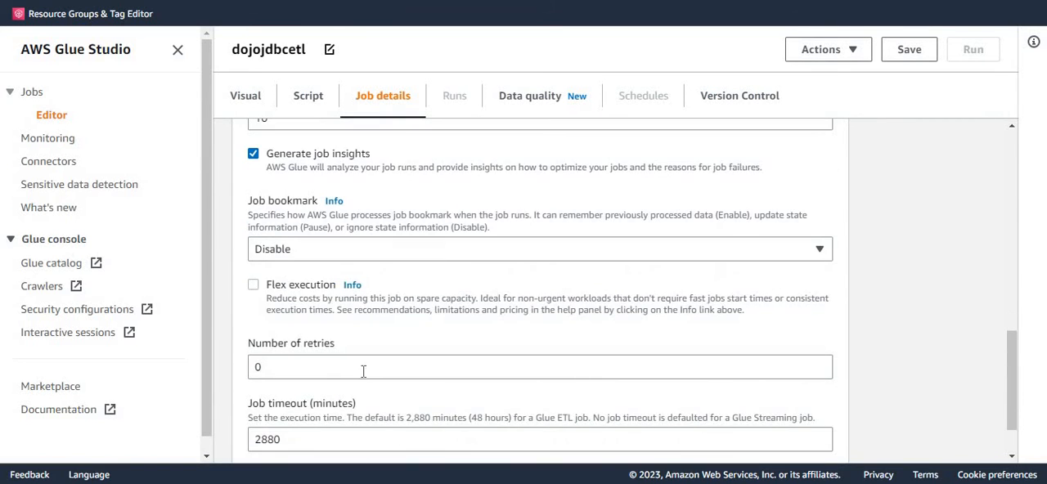
click(298, 251)
click(282, 305)
Step: Recheck the job details, save the dojojdbcetl job and dismiss the notification
scroll(879, 337, up, 15)
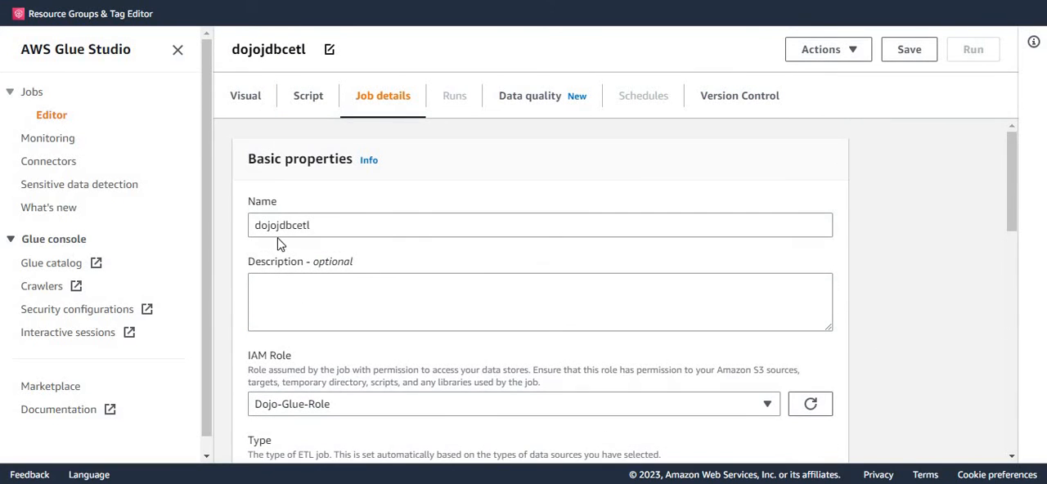
double_click(290, 226)
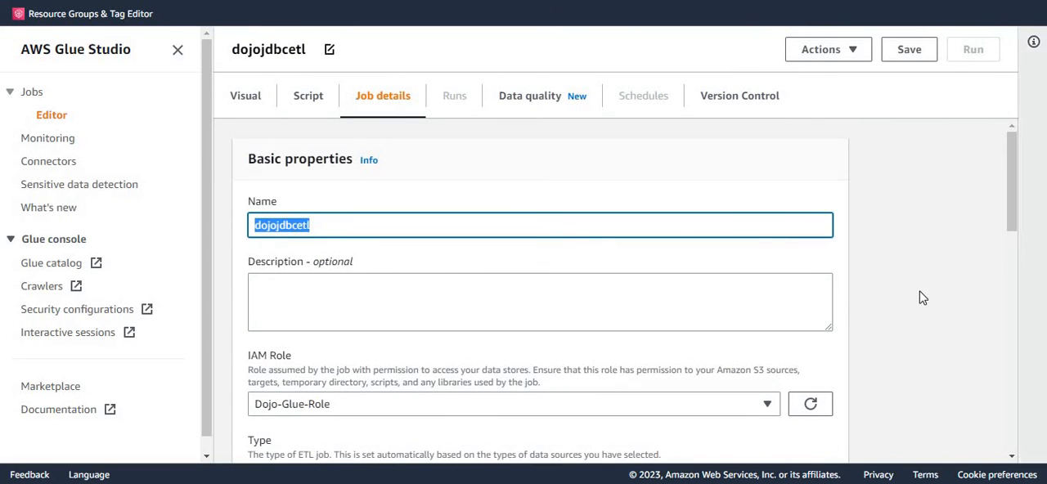
scroll(683, 325, down, 4)
scroll(314, 351, down, 3)
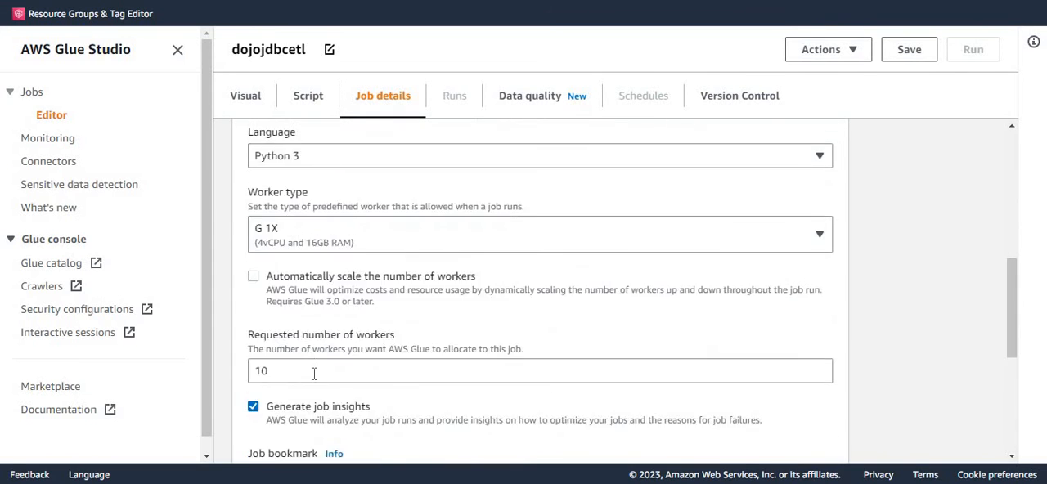
click(913, 56)
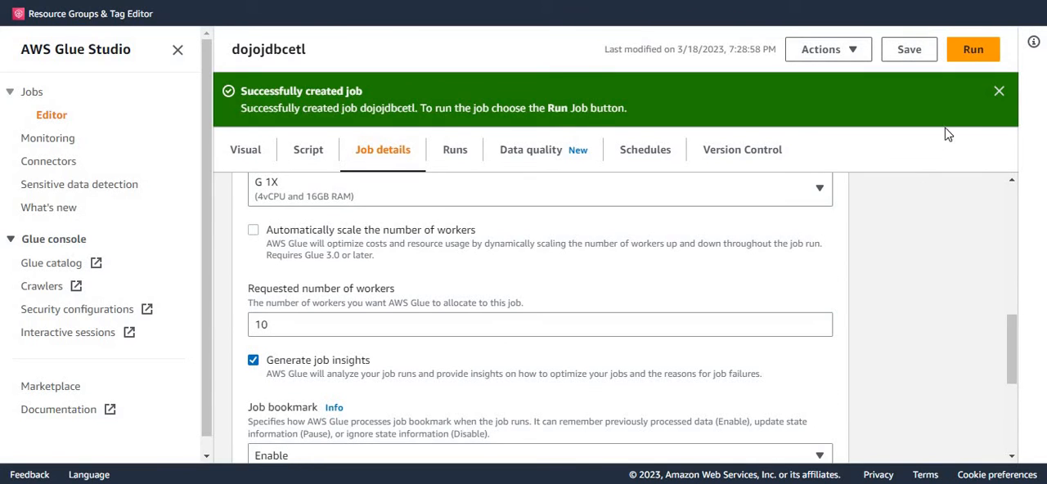
click(1000, 92)
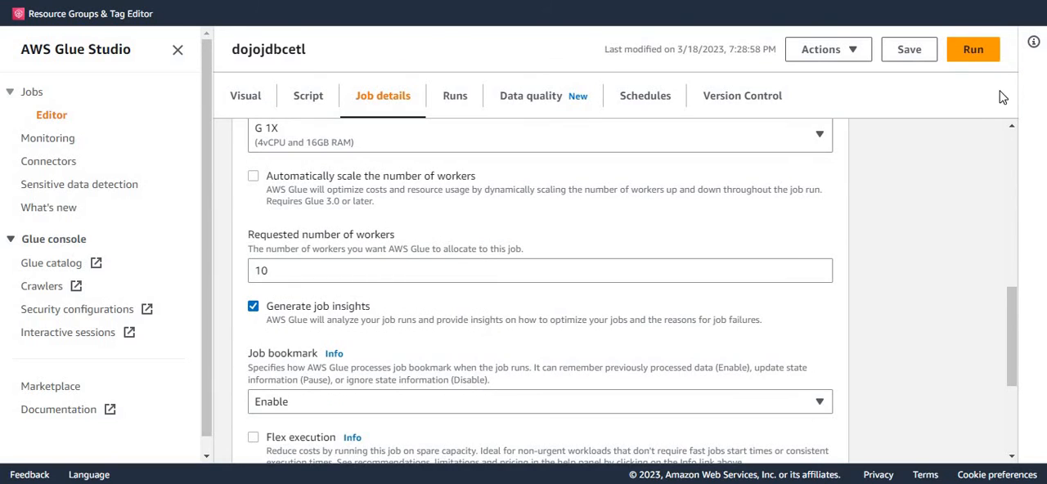
Step: Add an AWS Glue Data Catalog source node to the job's visual canvas, with the navigation sidebar collapsed
click(245, 98)
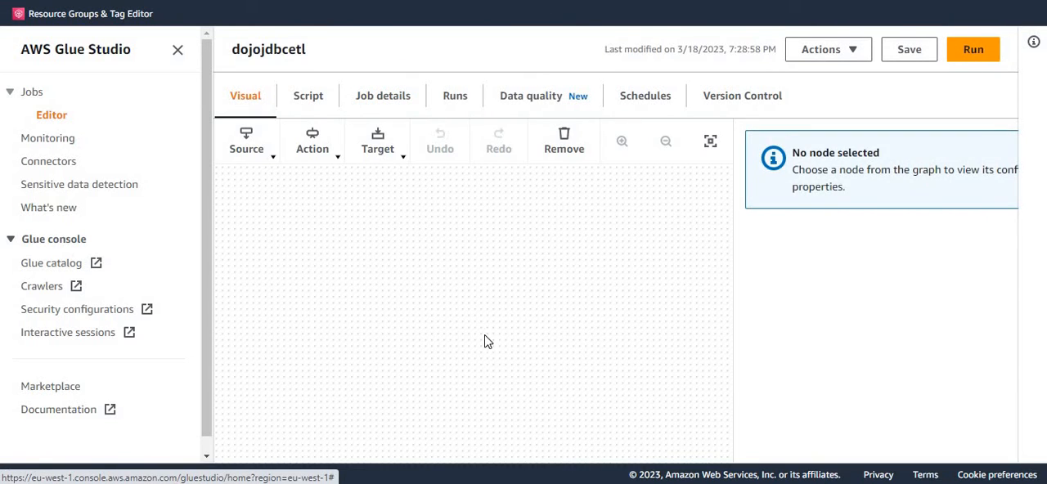
click(178, 52)
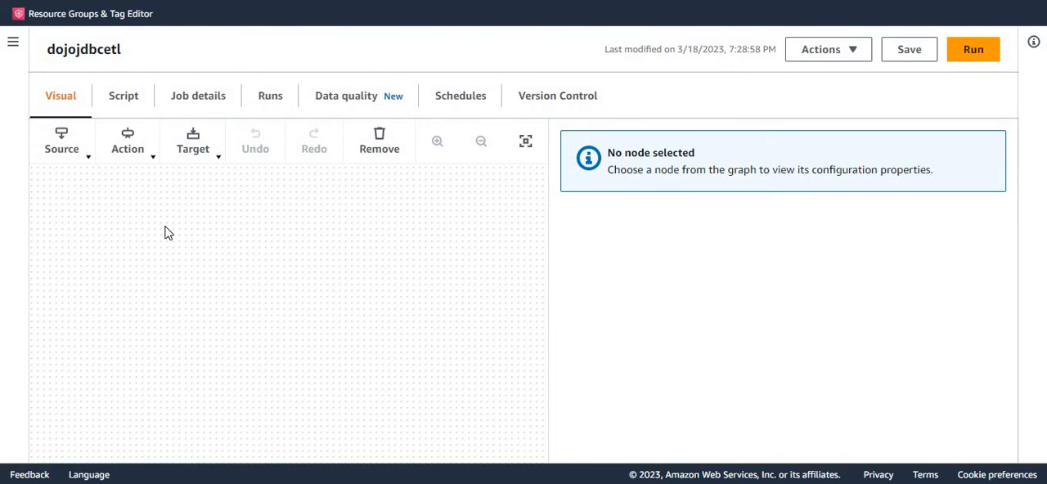
click(78, 168)
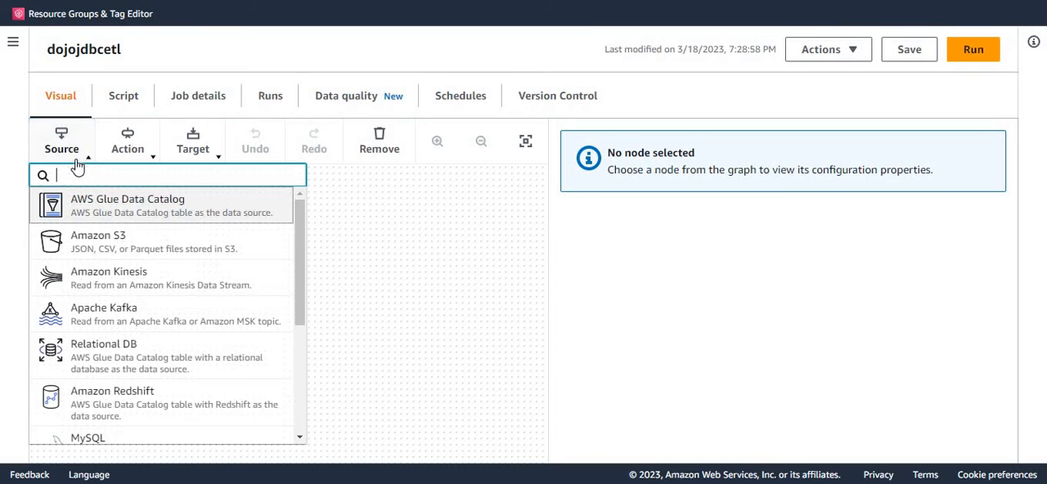
click(112, 212)
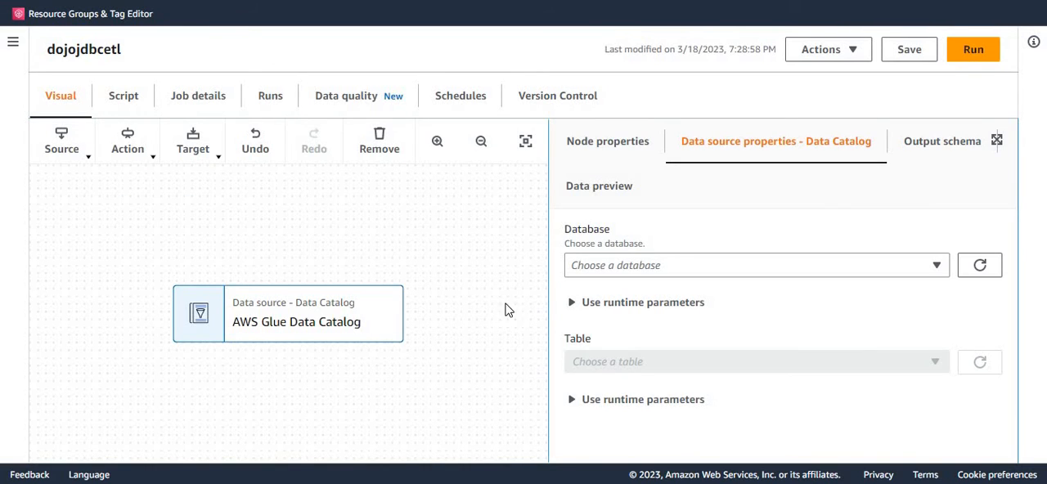
Step: Configure the Data Catalog source node to read the postgres_public_customers table from the dojodb database
click(631, 273)
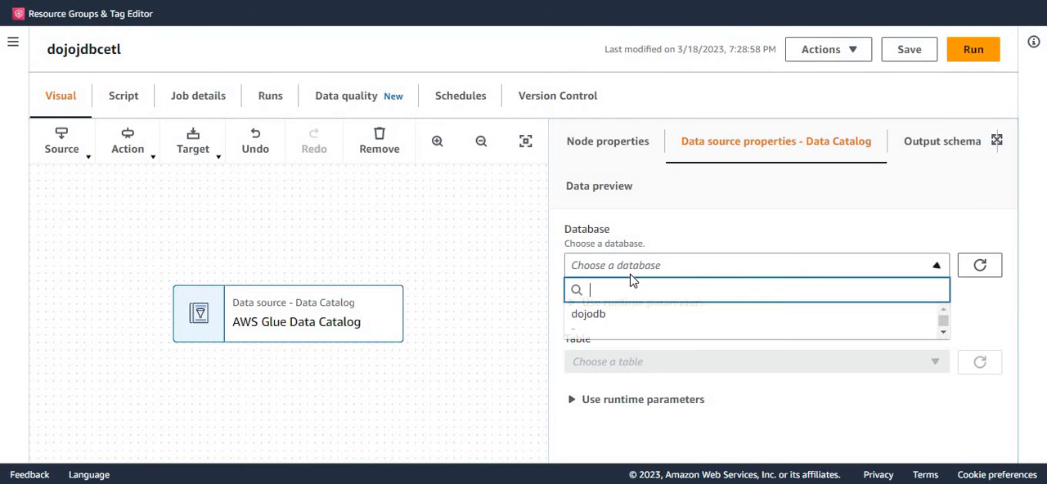
click(612, 319)
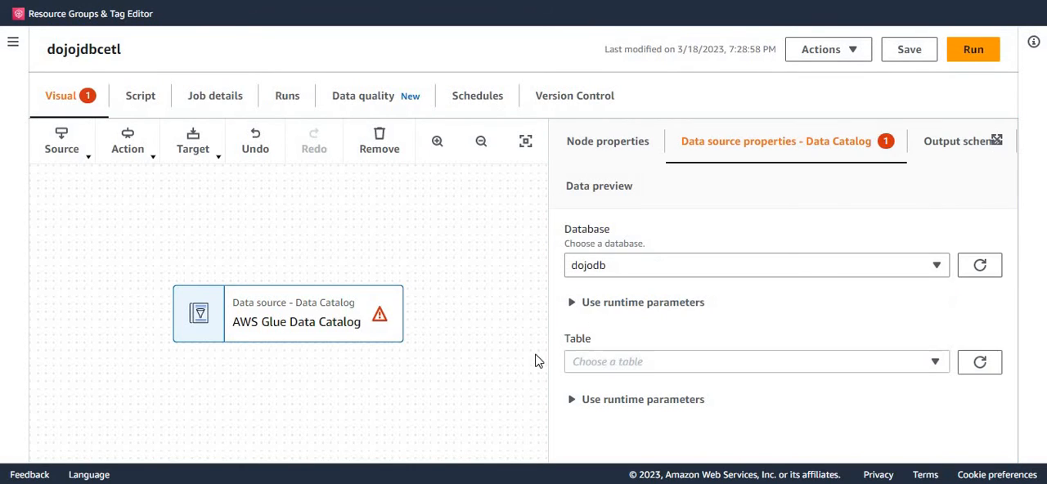
click(640, 370)
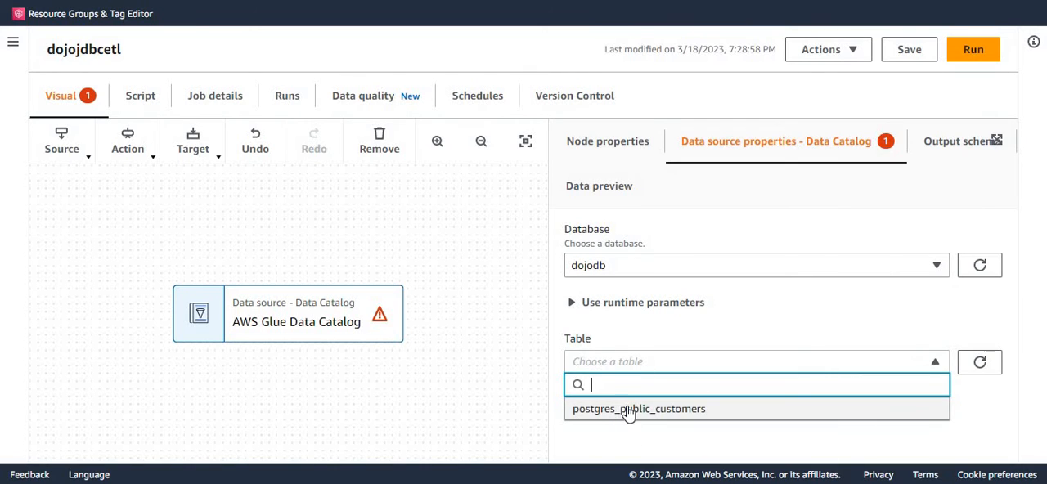
click(628, 410)
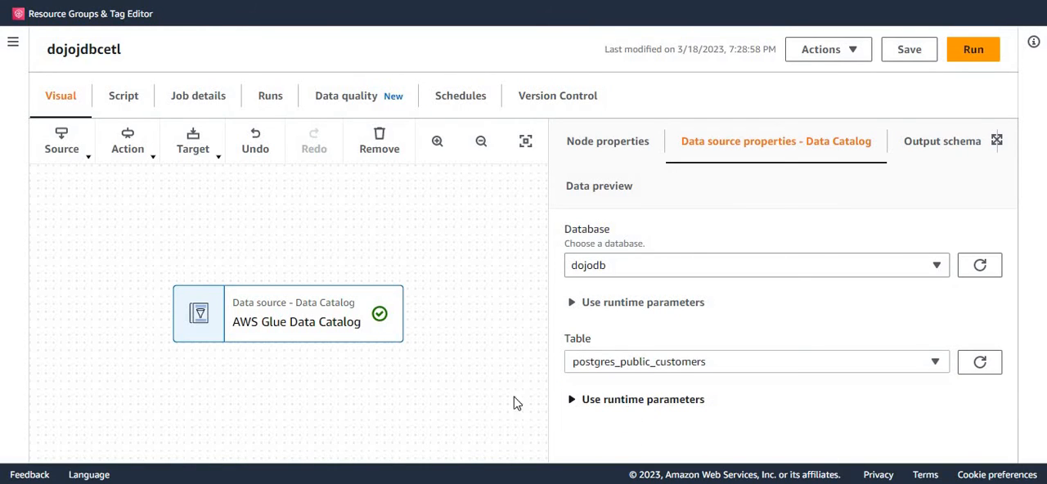
Step: Examine the column names and data types in the Data Catalog source node's output schema
click(951, 153)
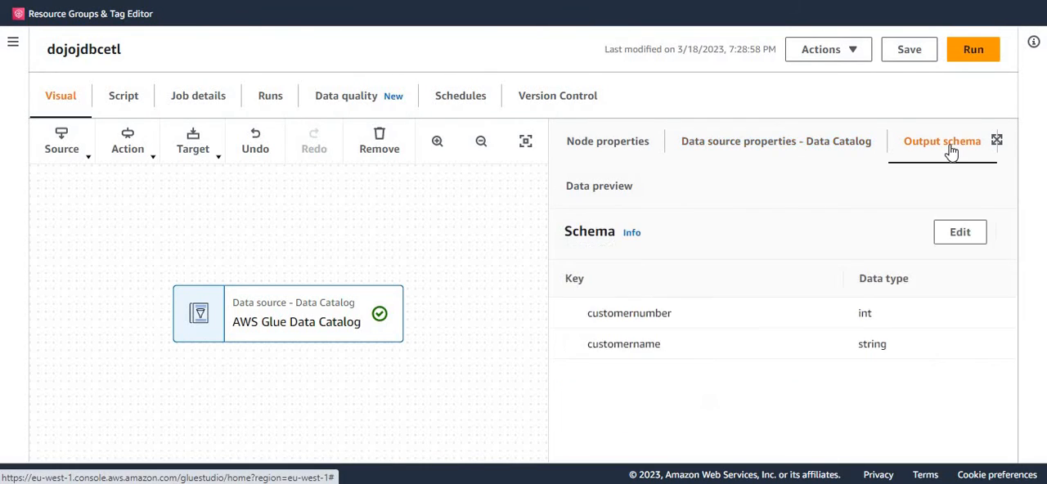
double_click(632, 316)
double_click(637, 347)
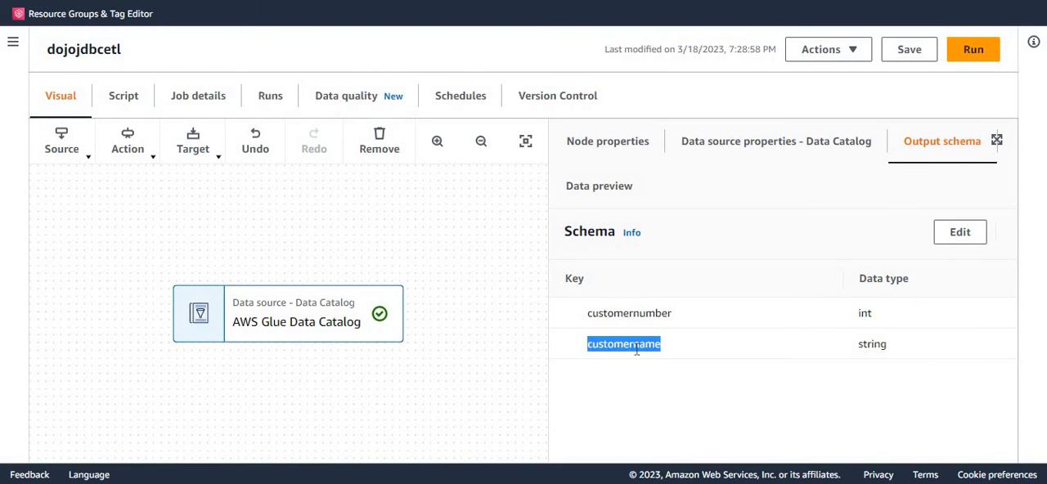
Step: Add an Amazon S3 target node fed by the AWS Glue Data Catalog source
drag(471, 324, 409, 242)
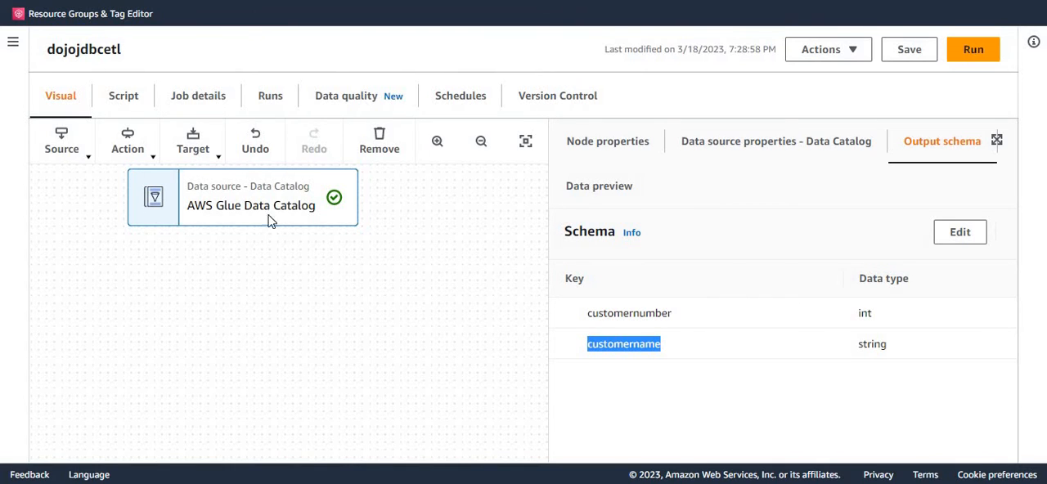
click(215, 160)
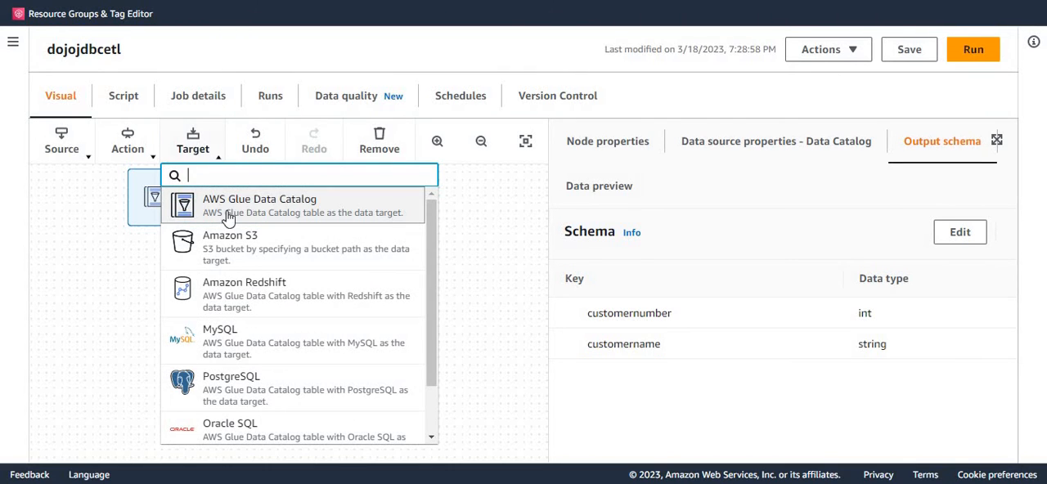
click(227, 254)
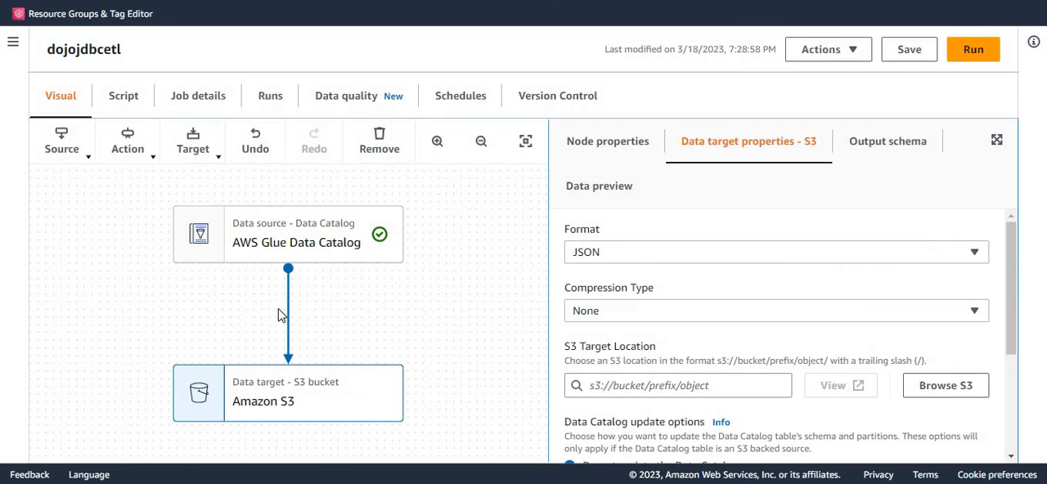
Step: Set the Amazon S3 target node's output format to Parquet with Snappy compression
click(341, 245)
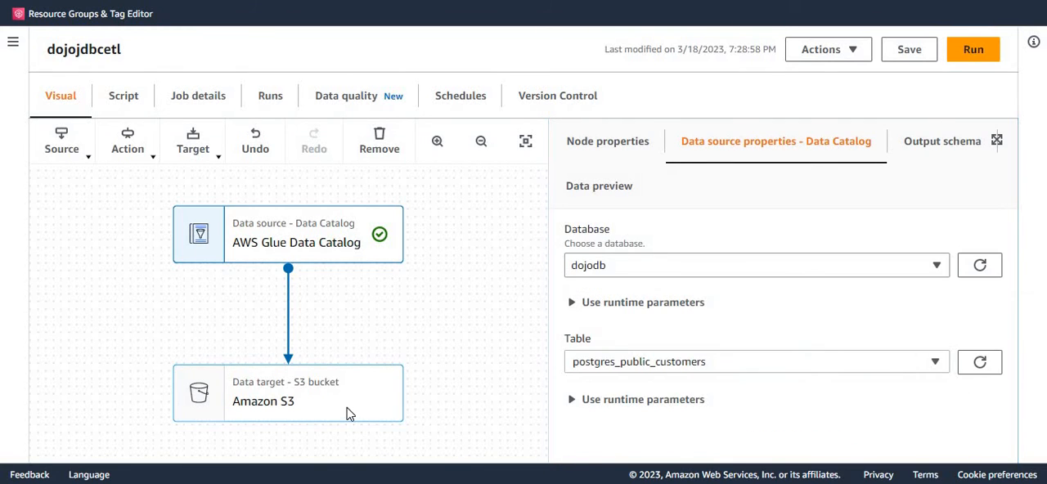
click(354, 404)
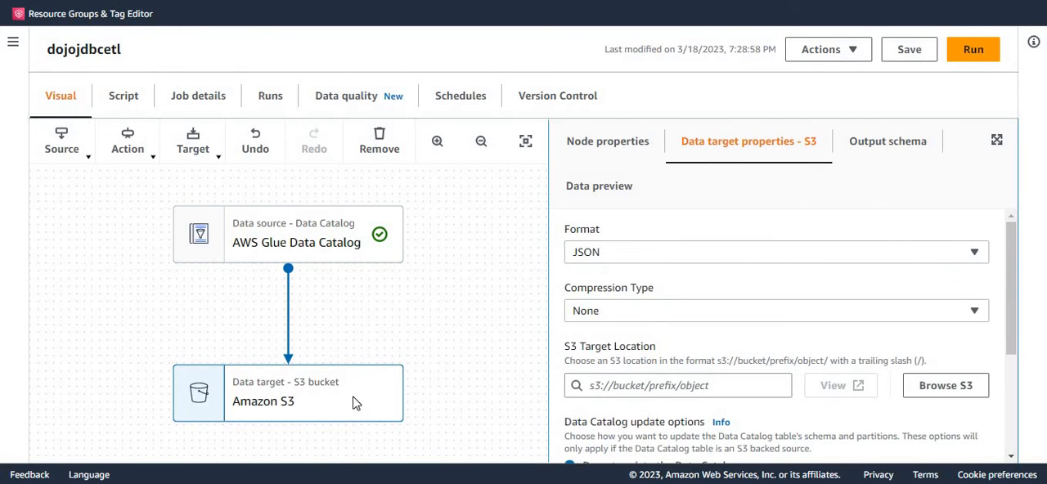
click(631, 256)
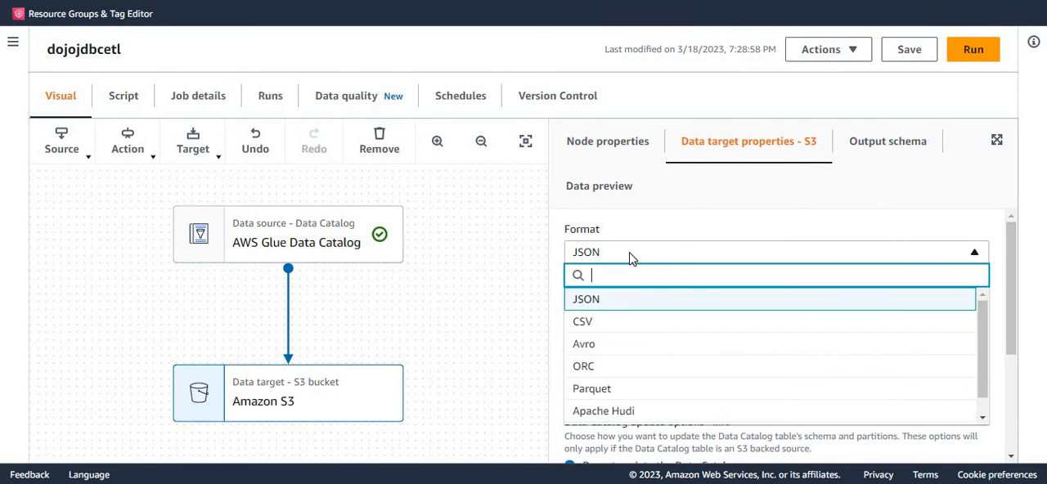
click(607, 390)
click(619, 312)
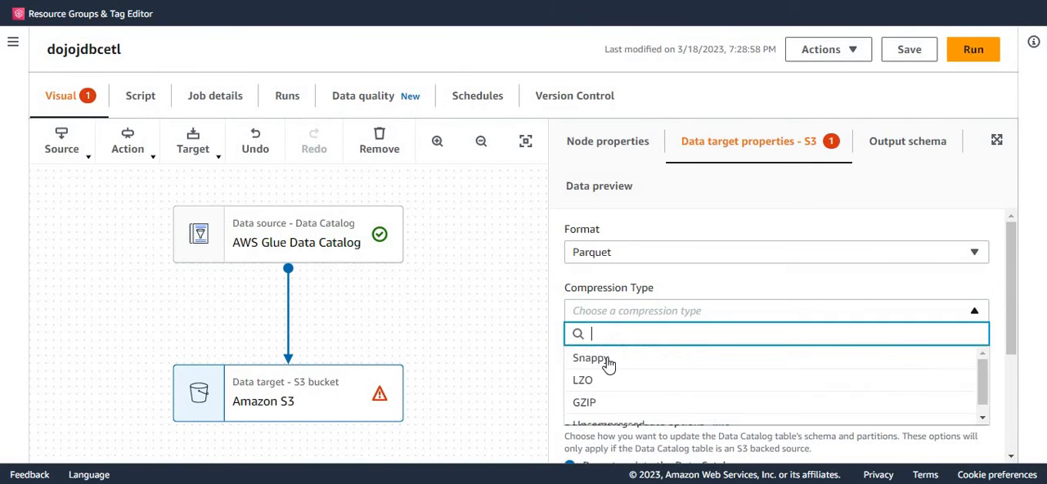
click(605, 364)
Step: Browse the S3 buckets and choose s3://dojo-demo-bucket/customers/ as the target location
scroll(892, 301, down, 2)
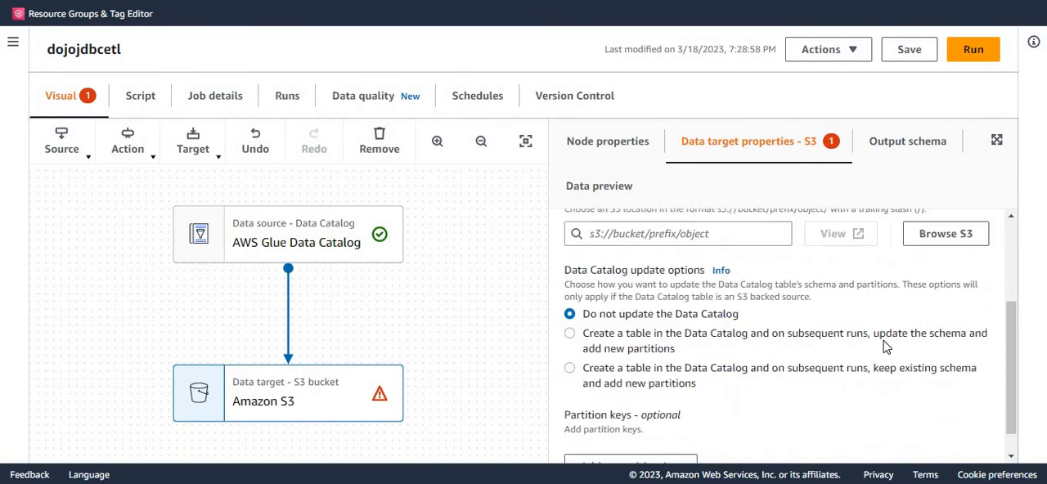
click(946, 232)
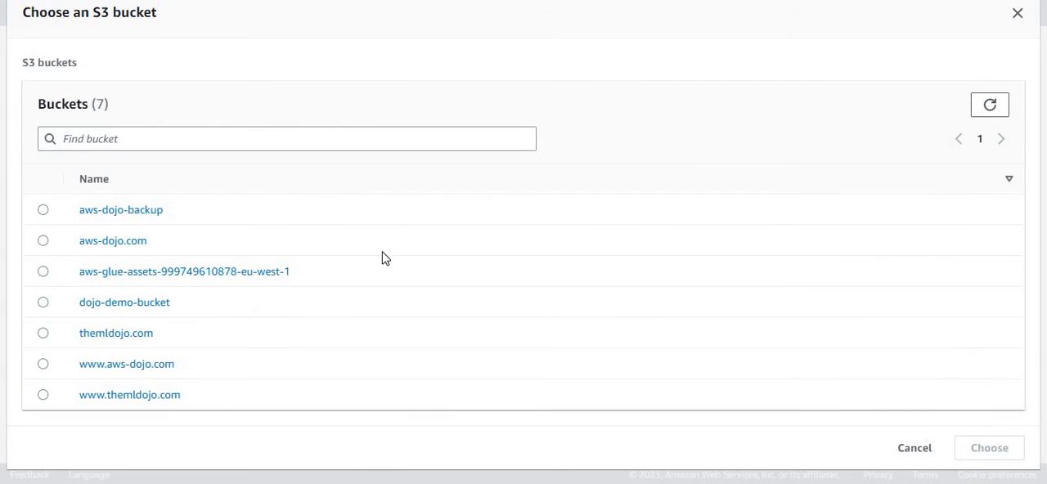
click(118, 303)
click(43, 303)
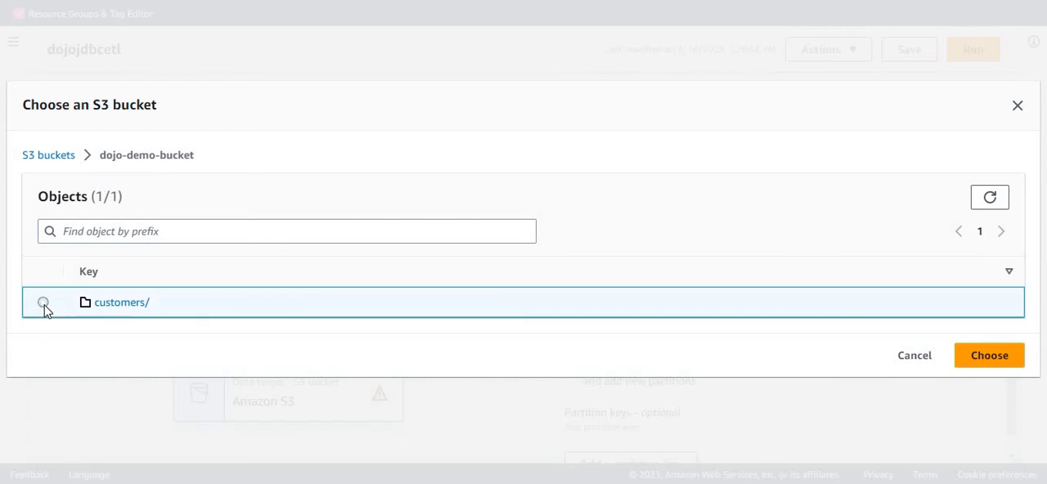
click(966, 359)
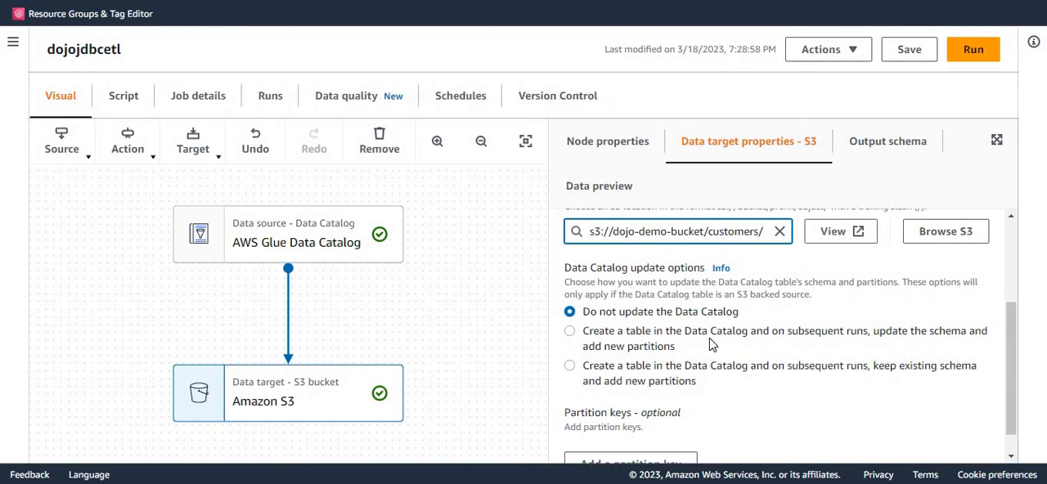
Step: Save the dojojdbcetl job with its configured source and target nodes, and dismiss the notification
scroll(777, 409, up, 2)
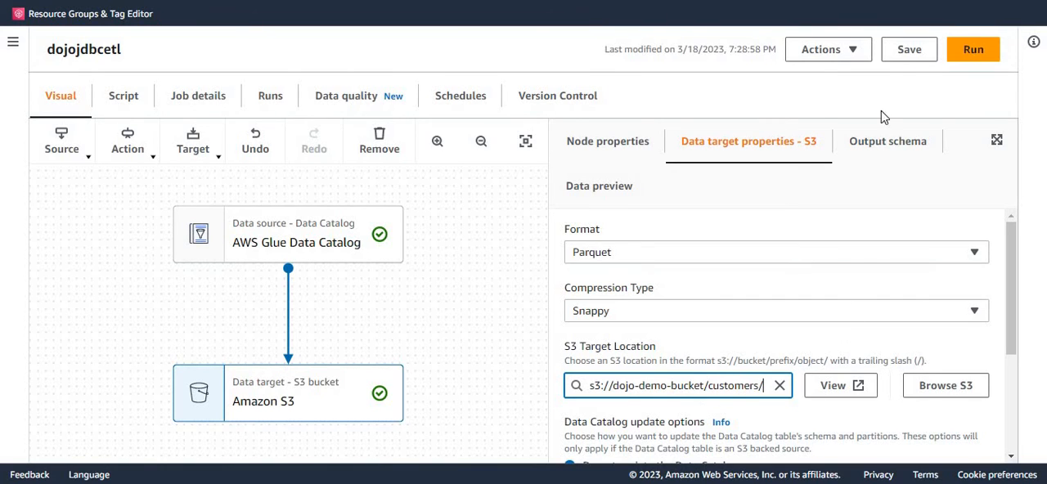
click(908, 52)
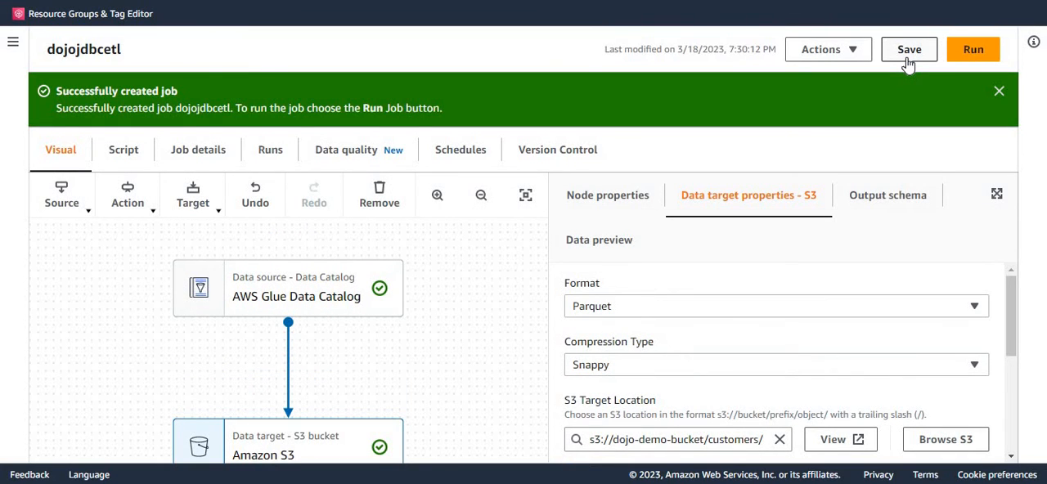
click(999, 91)
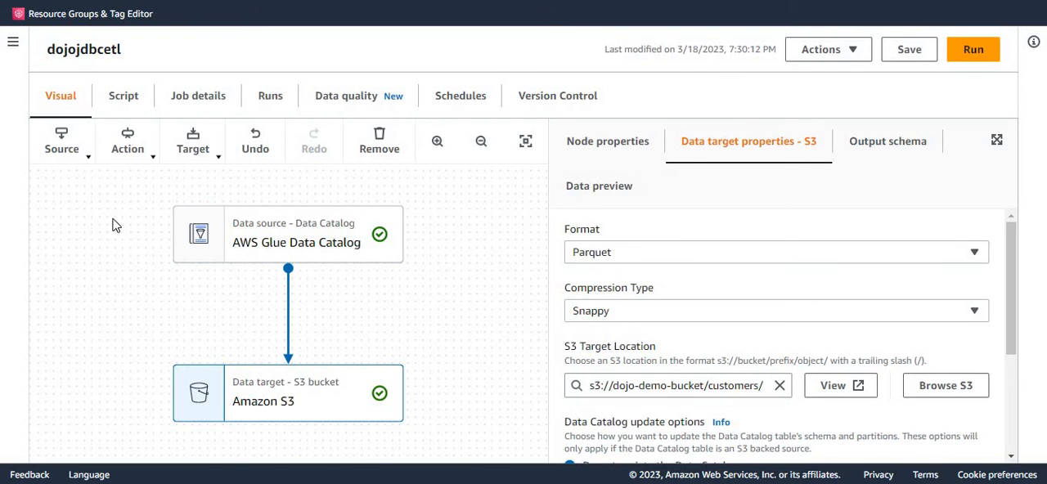
Step: Review the generated job script, including the code for the Data Catalog source and Amazon S3 target
click(129, 101)
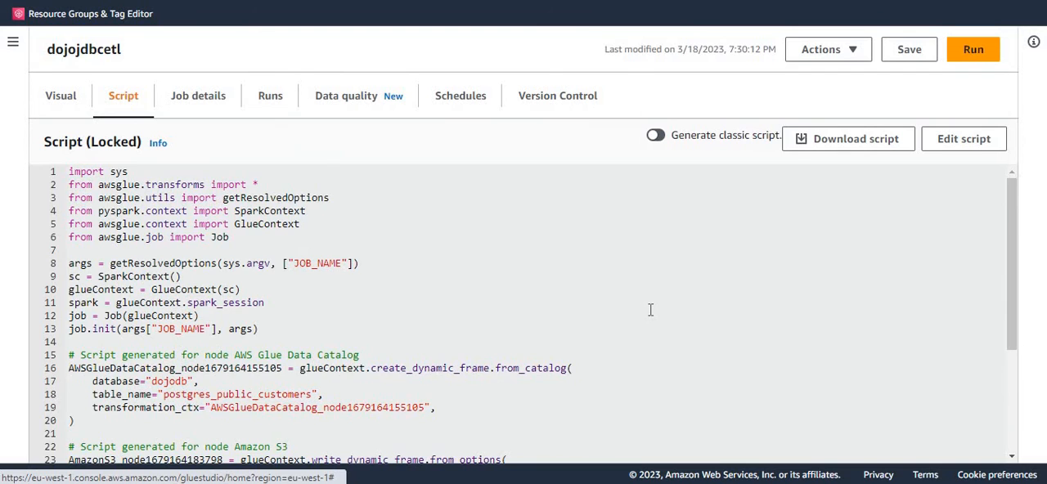
scroll(650, 309, down, 2)
scroll(637, 306, down, 2)
scroll(638, 301, up, 2)
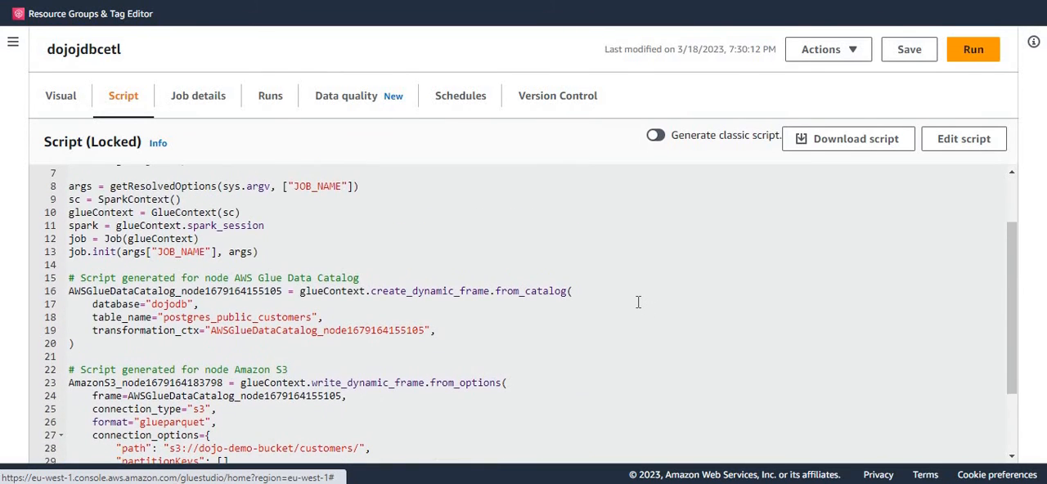
scroll(638, 307, down, 2)
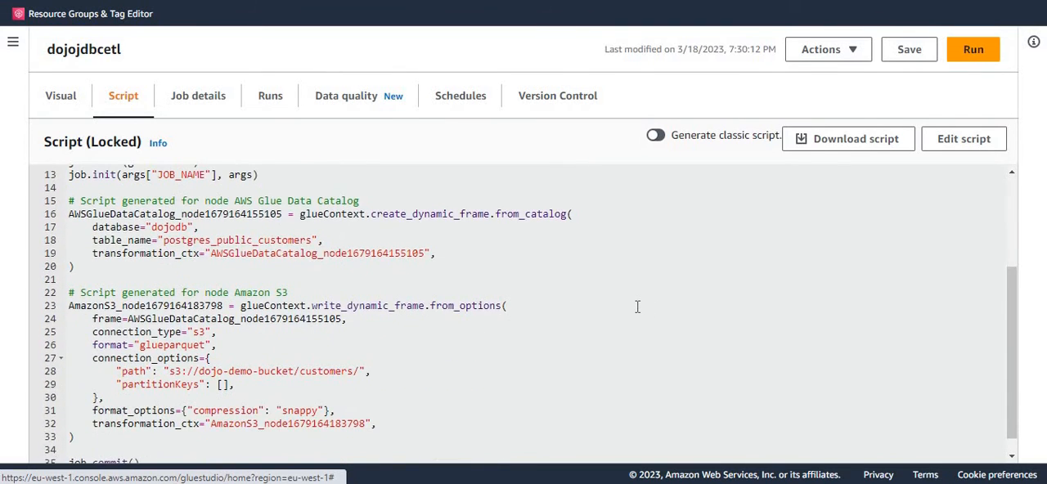
scroll(637, 304, up, 4)
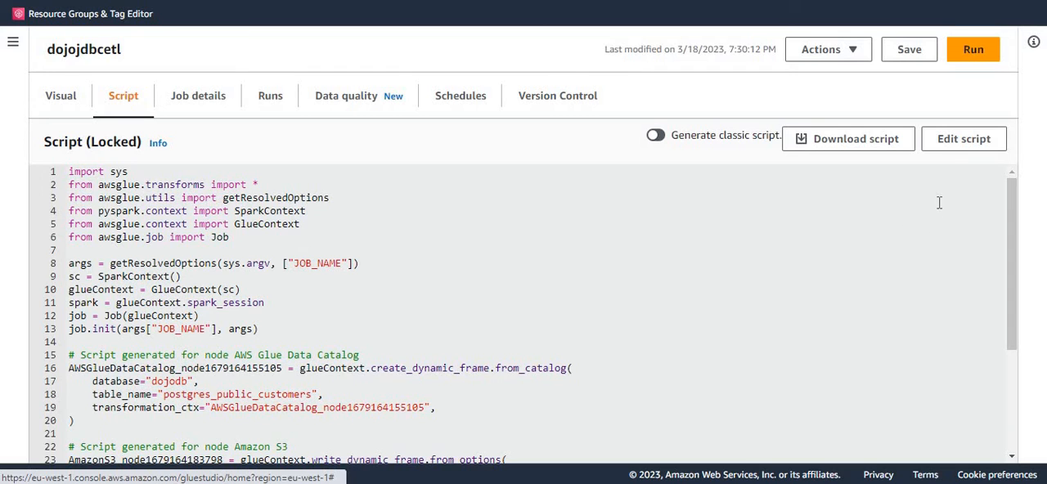
Step: Unlock the job script and add additional_options = {"jobBookmarkKeys":["customernumber"],"jobBookmarkKeysSortOrder":"asc"} after transformation_ctx in the Data Catalog source call
click(957, 140)
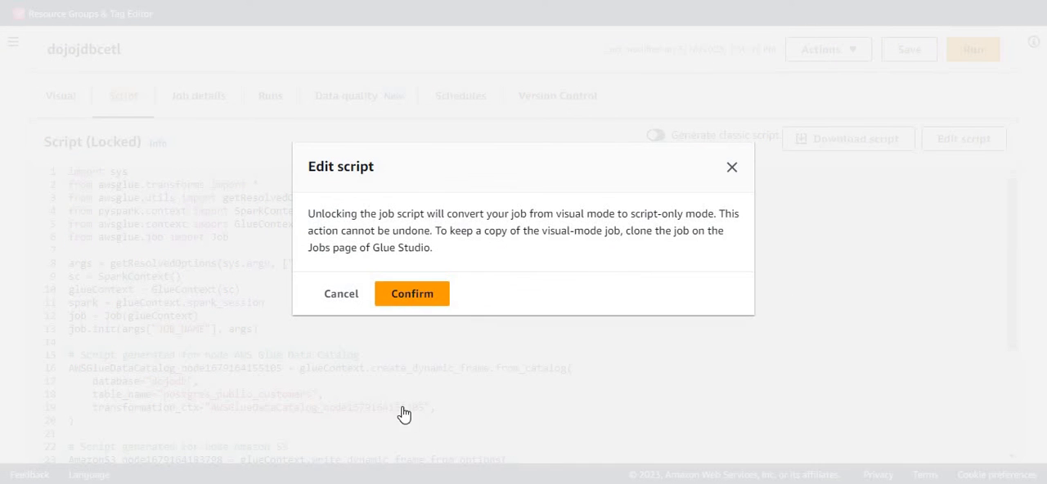
click(430, 300)
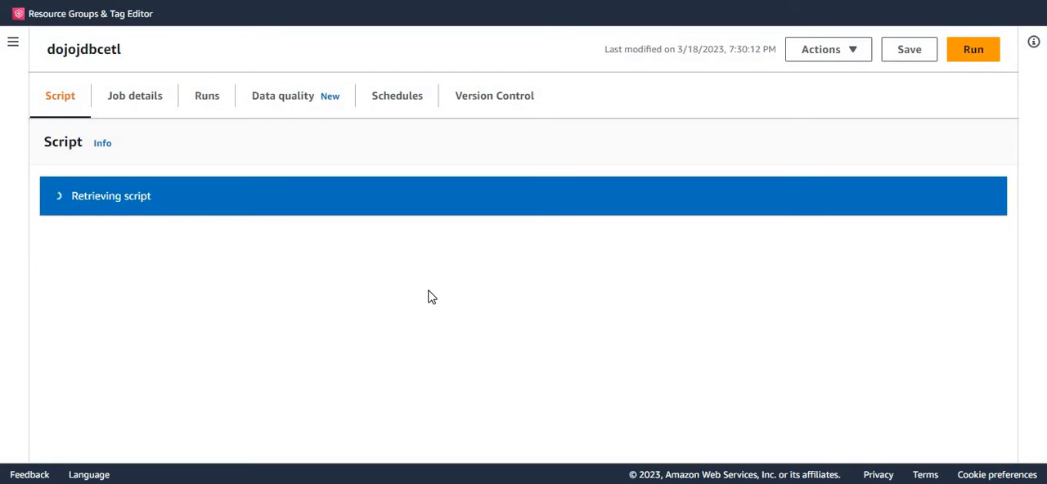
scroll(540, 325, down, 5)
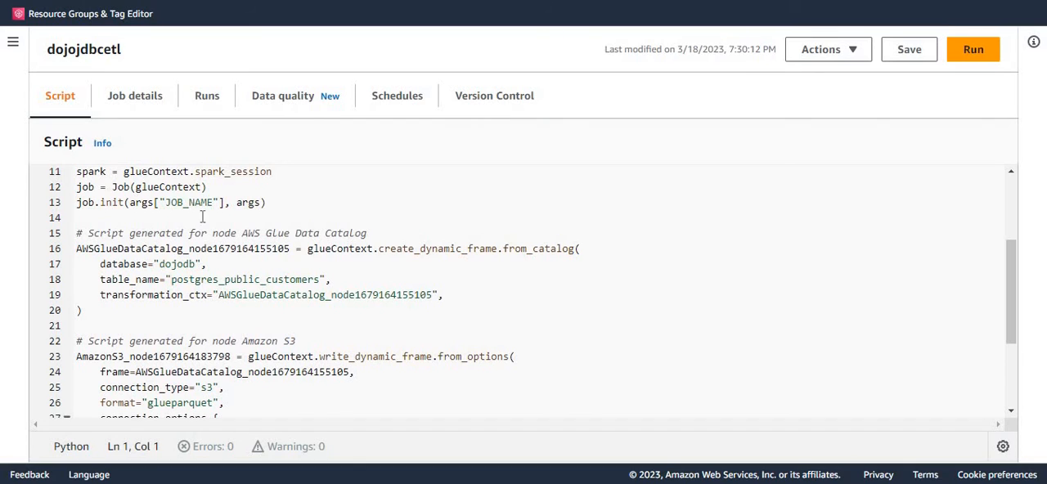
click(480, 297)
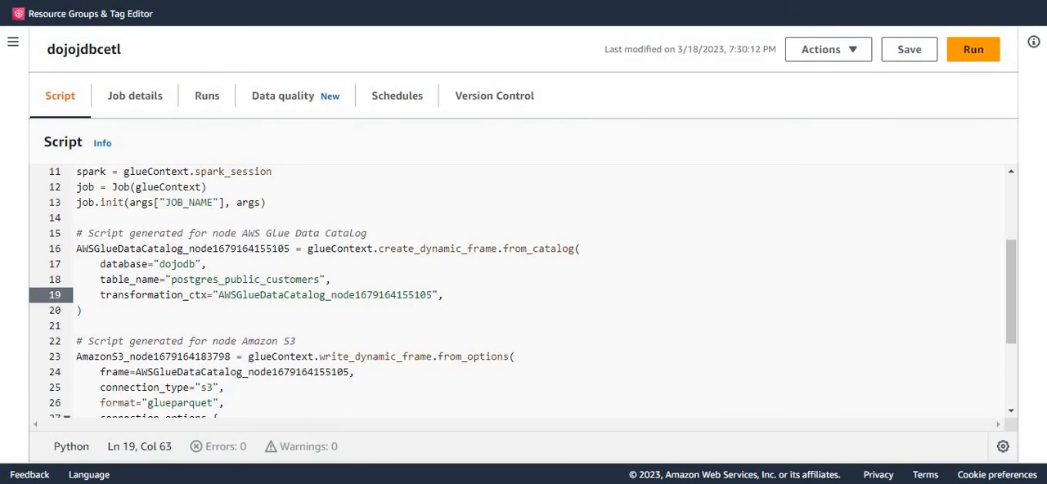
key(Return)
text(additional_options = {"jobBookmarkKeys":["customernumber"],"jobBookmarkKeysSortOrder":"asc"})
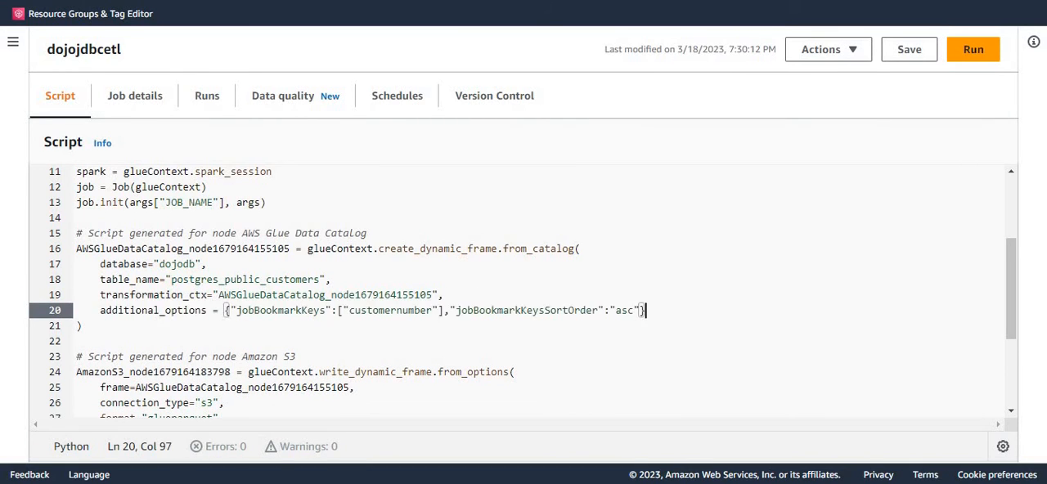
Step: Check the bookmark key column and the sort order in the script's additional_options line
click(481, 300)
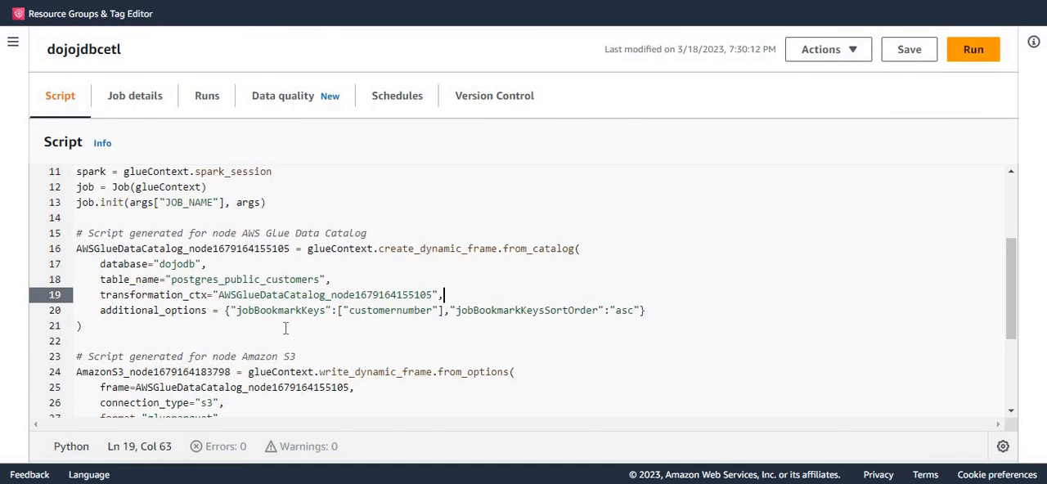
double_click(399, 311)
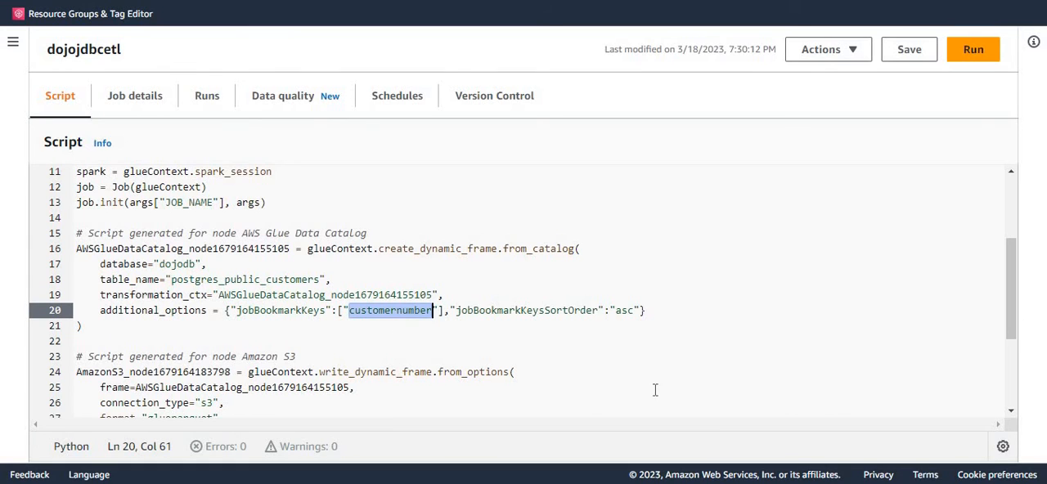
click(595, 368)
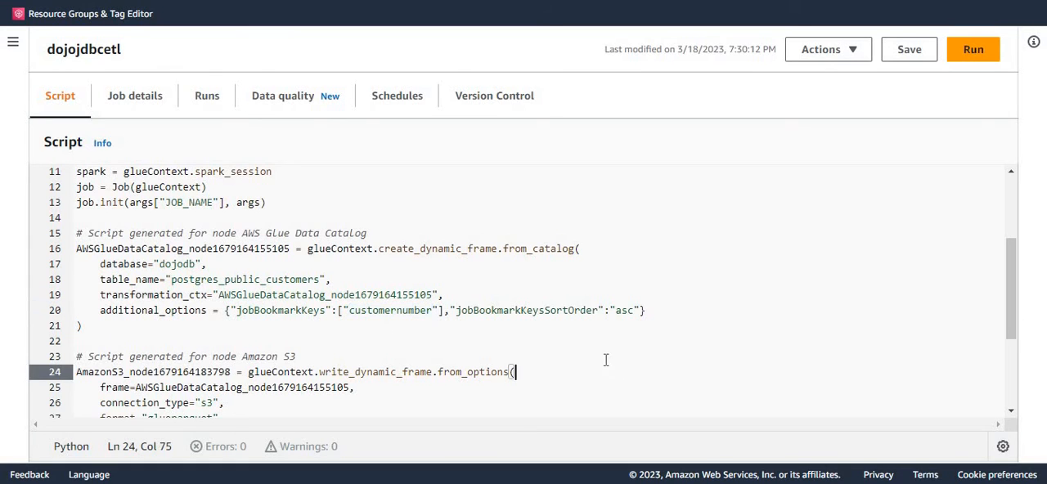
double_click(627, 312)
click(710, 314)
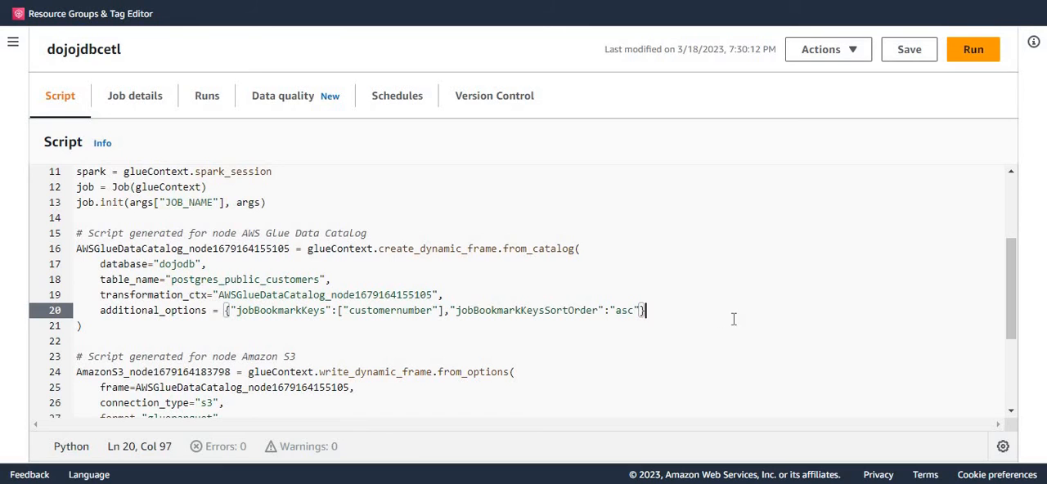
click(724, 255)
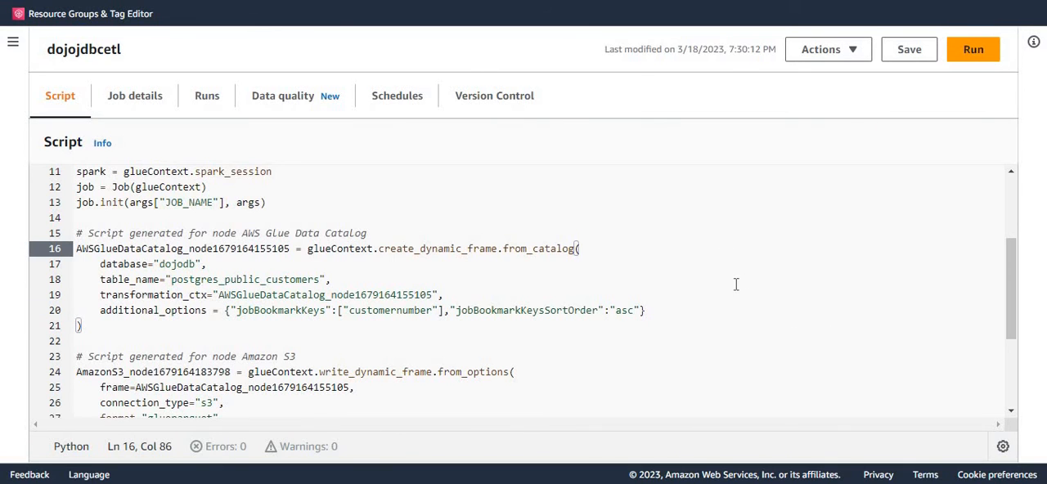
Step: Save the edited dojojdbcetl script and dismiss the notification
click(914, 50)
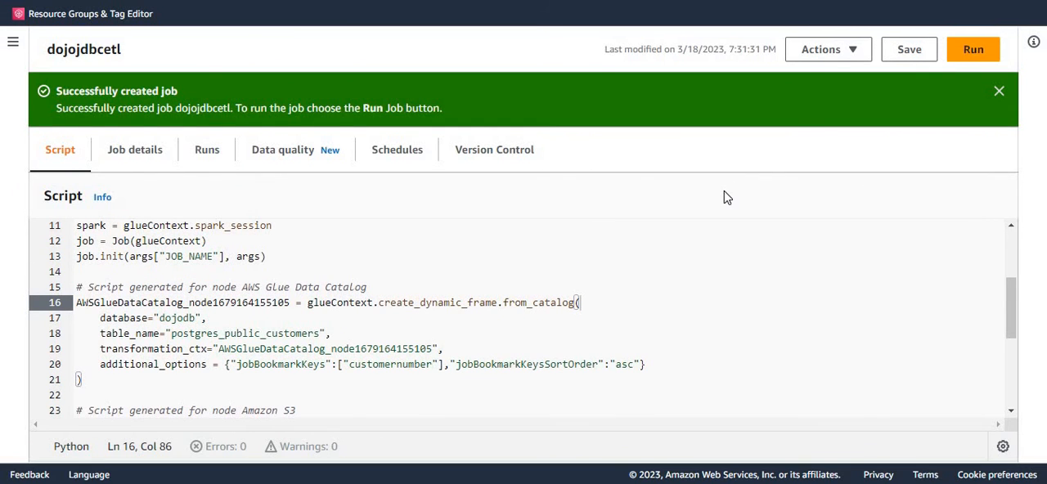
click(999, 90)
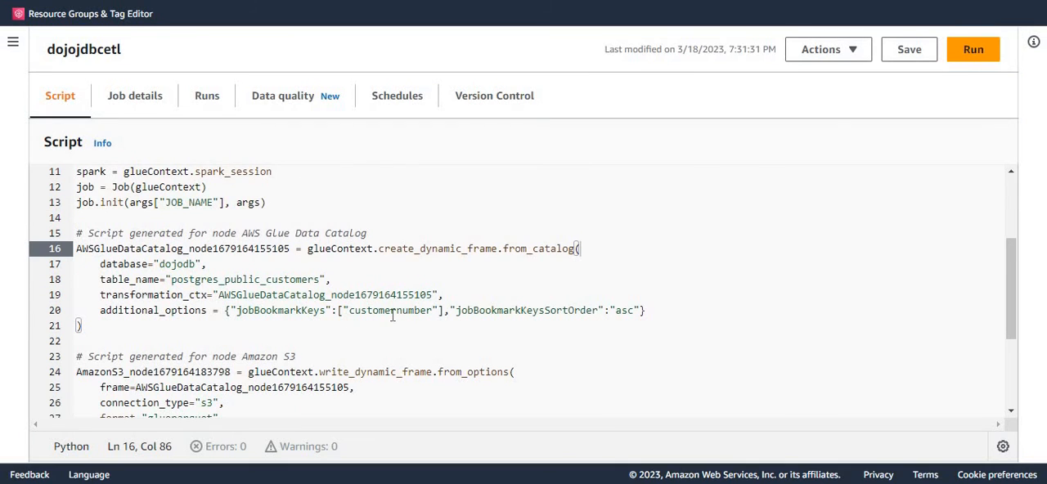
click(392, 314)
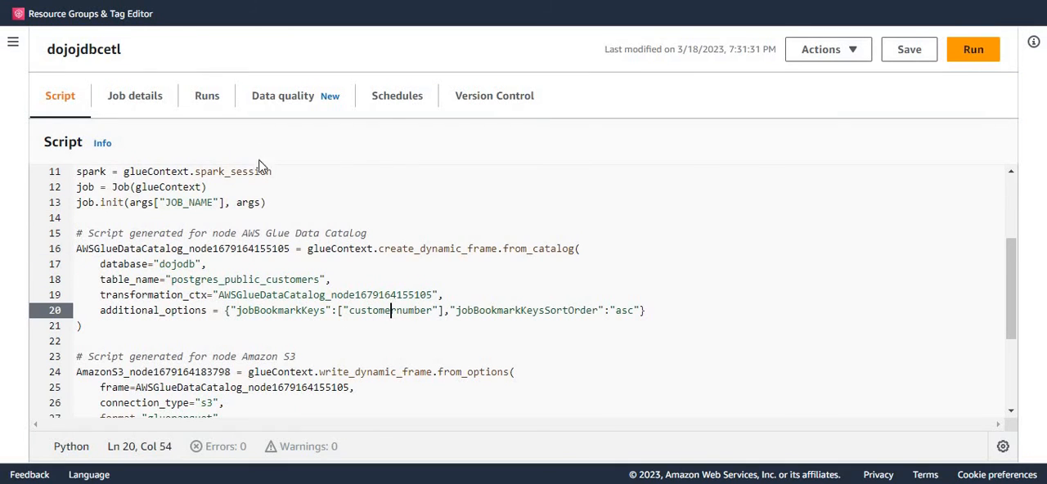
Step: Check the Job bookmark setting in the job details, save the job again and dismiss the notification
click(157, 108)
scroll(339, 257, down, 3)
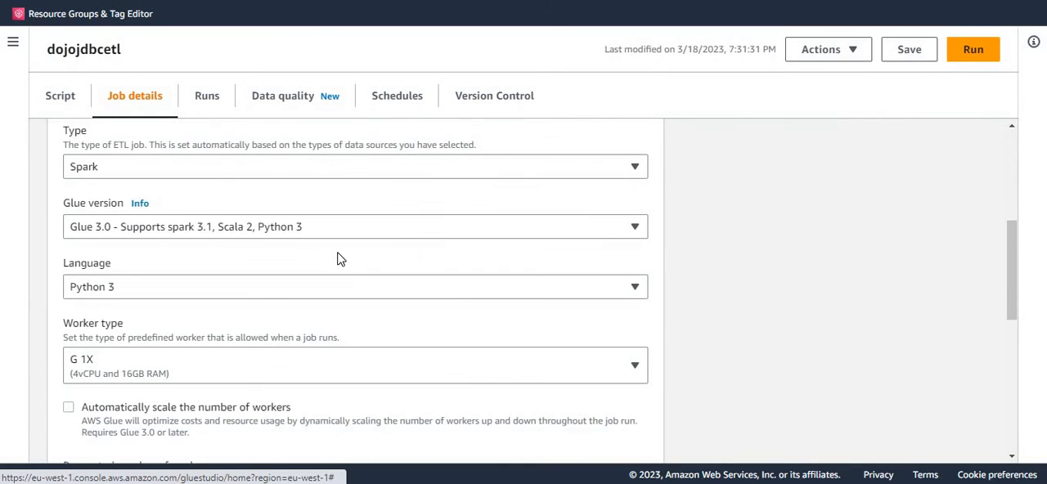
scroll(338, 259, down, 3)
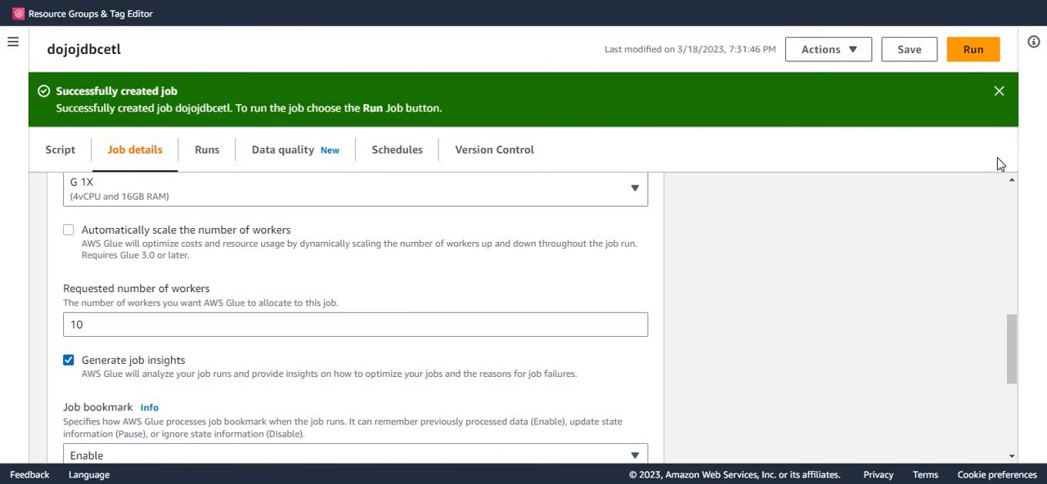
click(1000, 91)
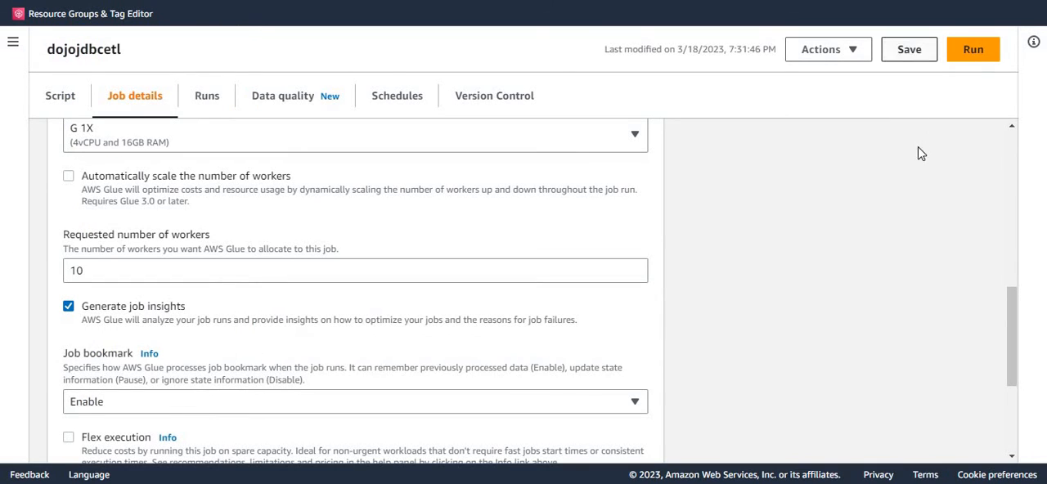
Step: Run the dojojdbcetl job, dismiss the notification and view the new run's details
click(977, 51)
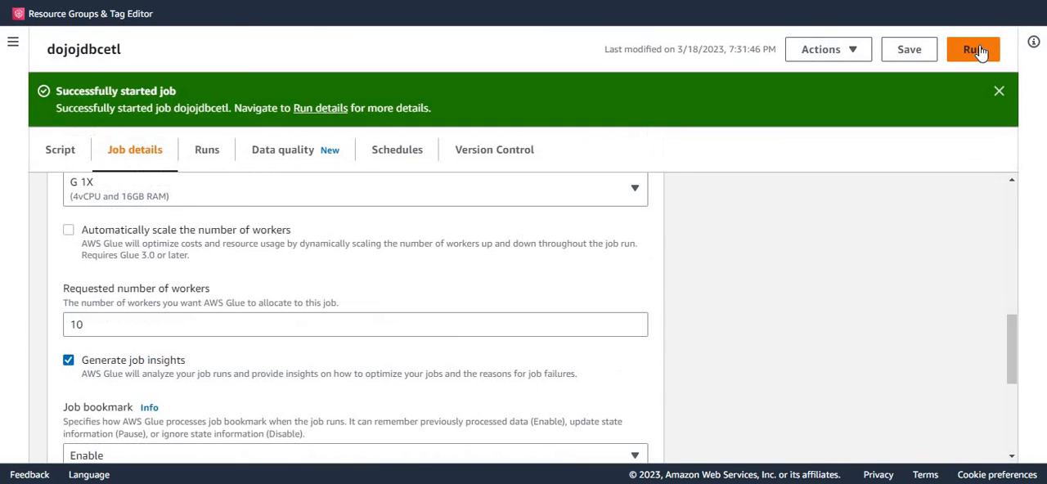
click(1002, 91)
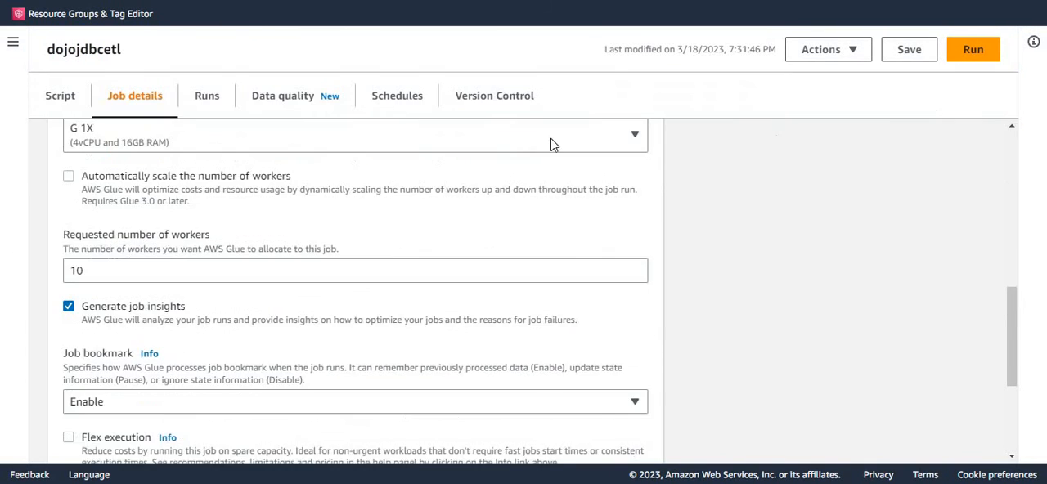
click(219, 106)
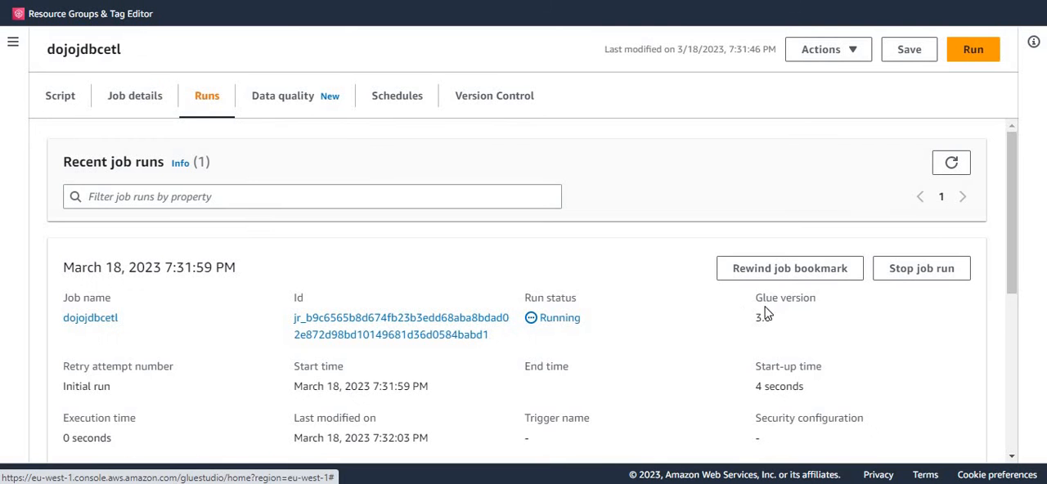
scroll(776, 317, down, 2)
scroll(776, 319, up, 2)
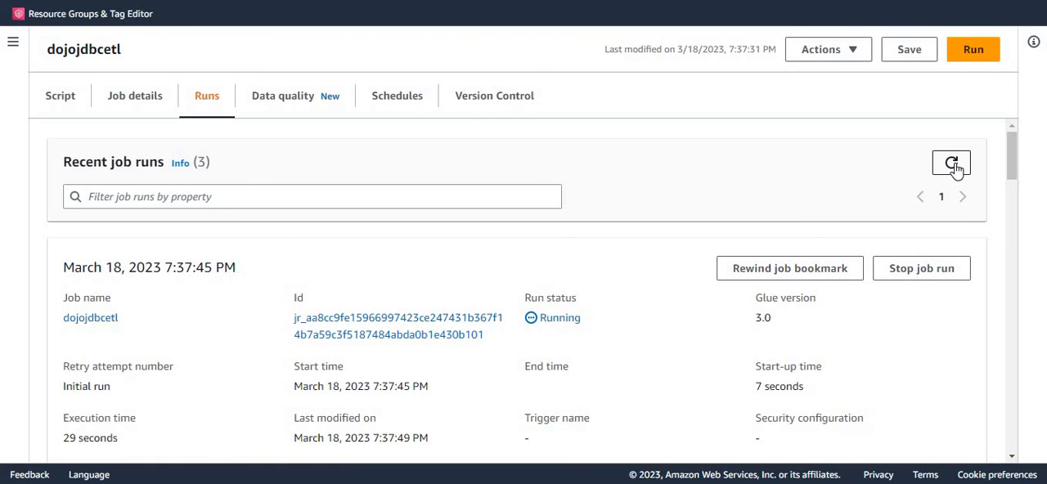
Step: Refresh the recent job runs and check the status of the latest run
click(954, 166)
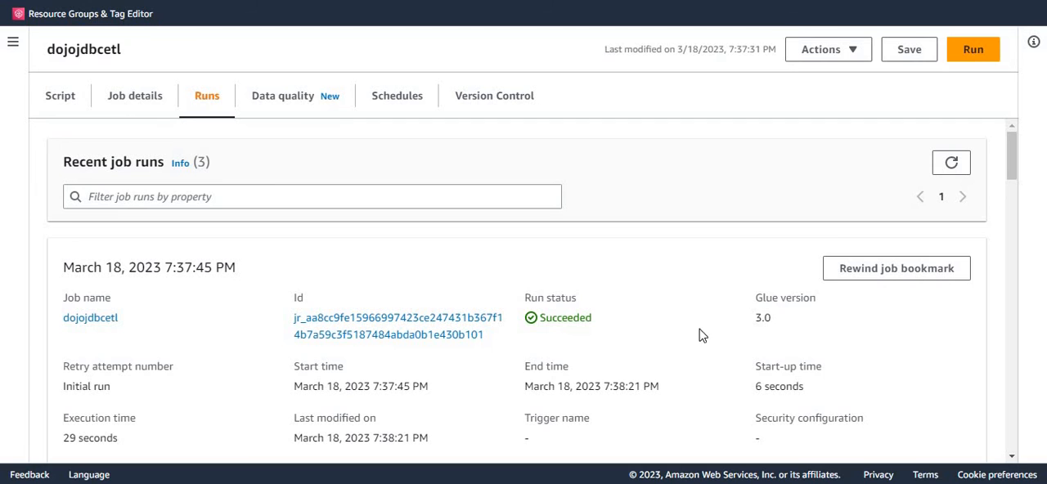
double_click(567, 322)
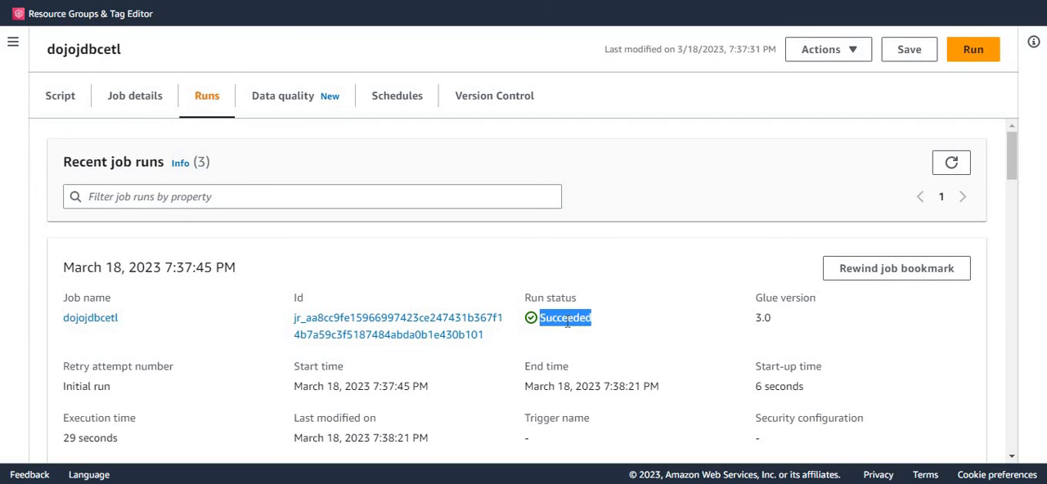
click(615, 330)
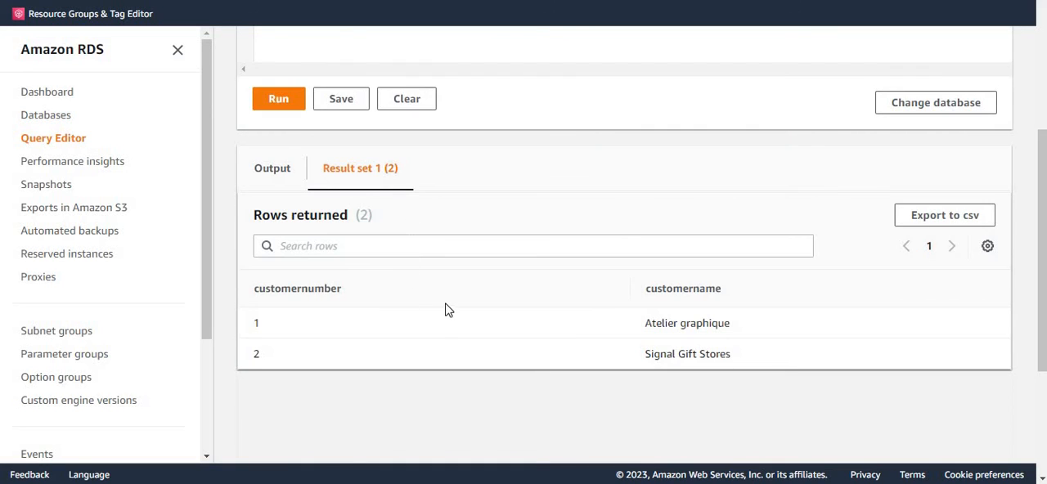
Step: In the RDS Query Editor, run an insert into customers(customerNumber,customerName) adding Australian Collectors, La Rochelle Gifts and Baane Mini Imports
scroll(446, 307, up, 4)
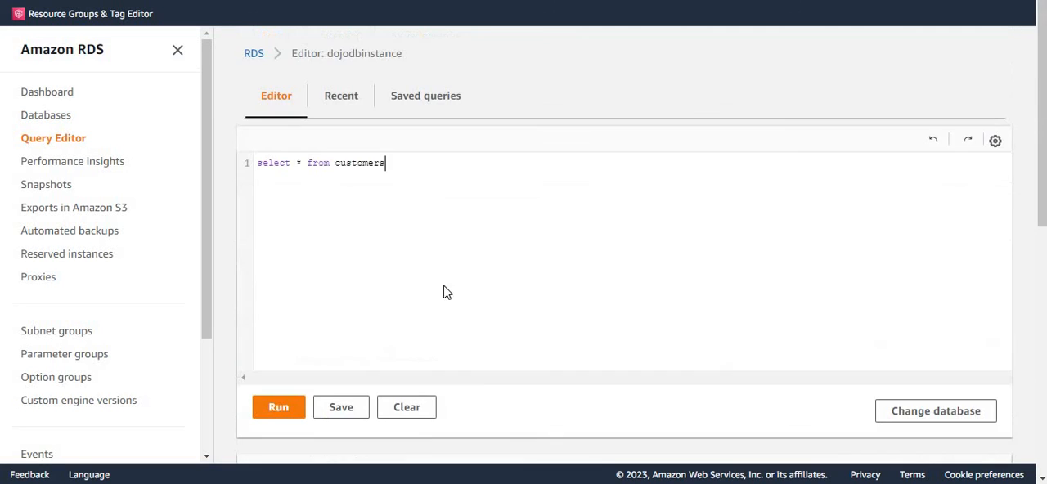
click(428, 160)
key(ctrl+a)
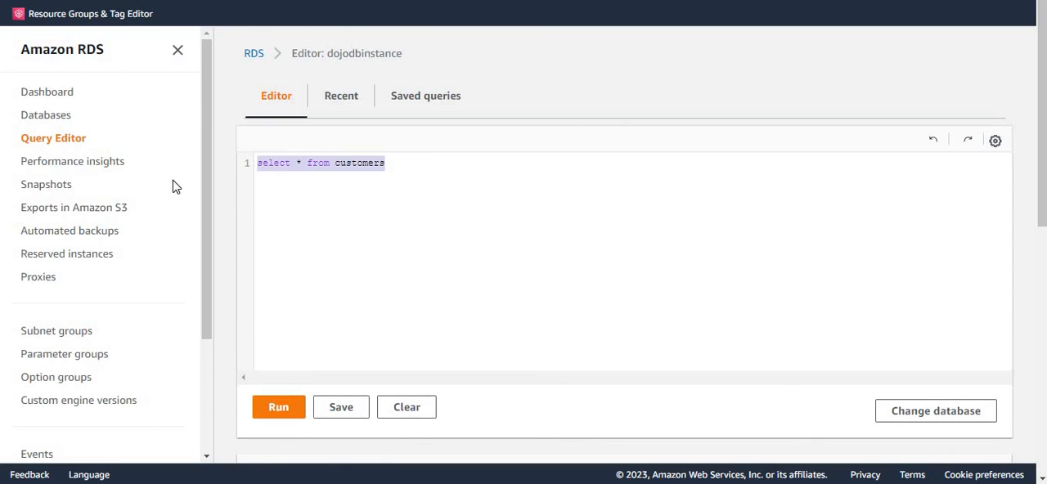
text(insert  into customers(customerNumber,customerName) values (3,'Australian Collectors'), (4,'La Rochelle Gifts'), (5,'Baane Mini Imports');)
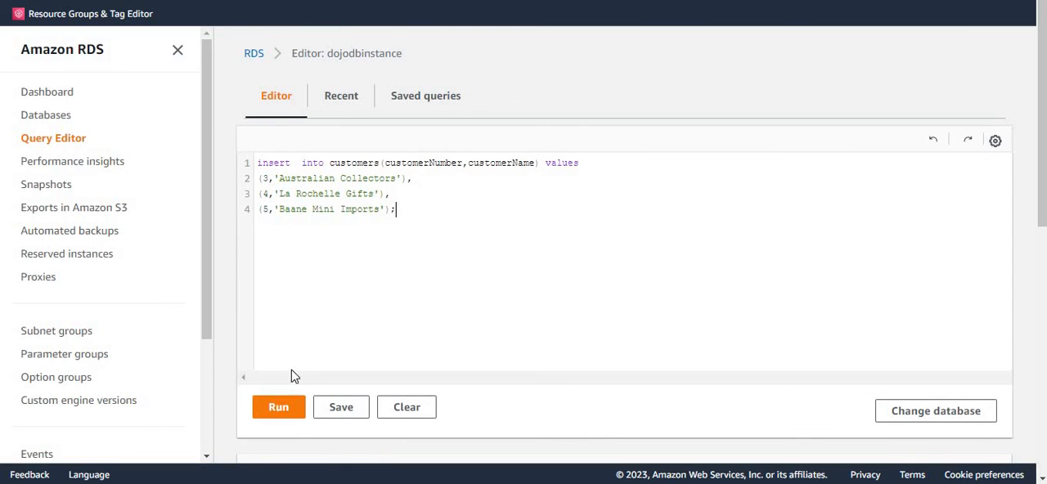
click(278, 409)
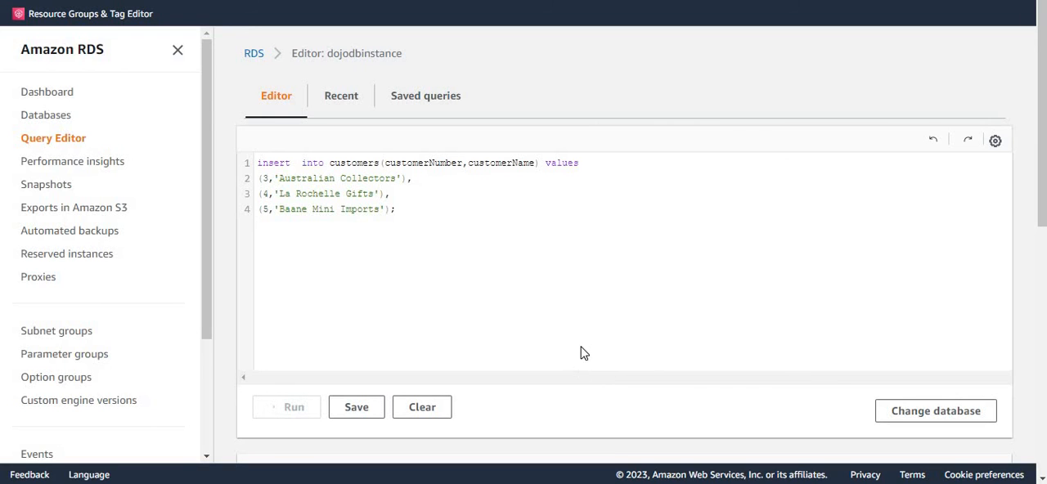
scroll(592, 338, down, 4)
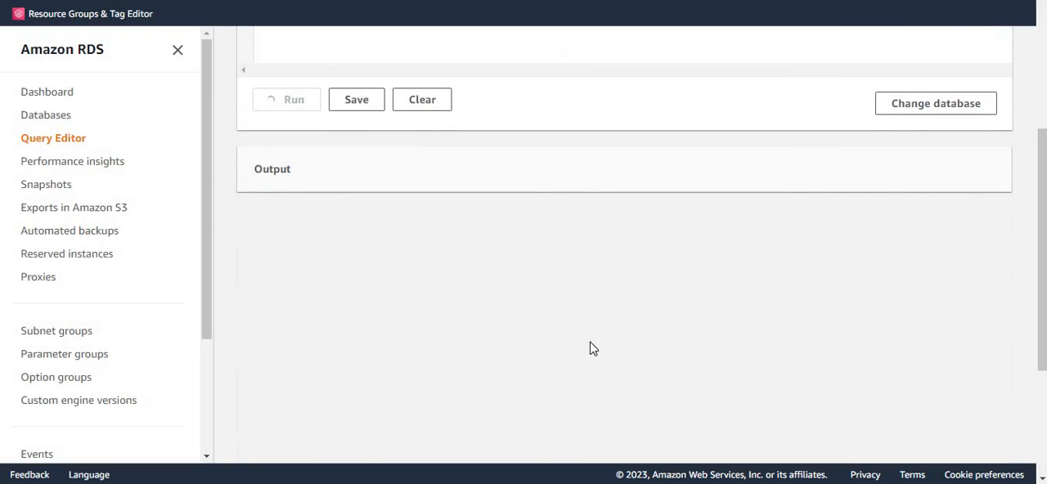
scroll(592, 347, up, 4)
scroll(602, 352, down, 2)
scroll(601, 352, down, 1)
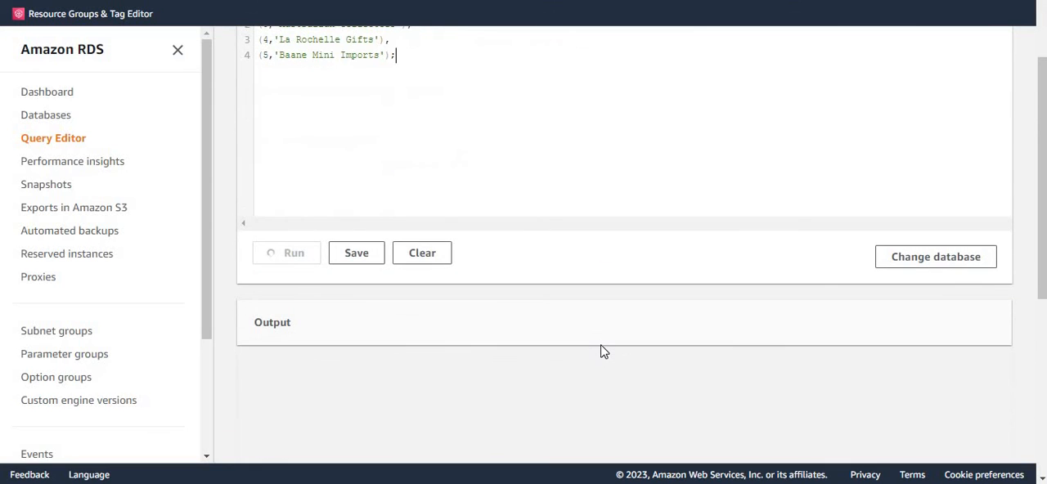
scroll(601, 344, up, 2)
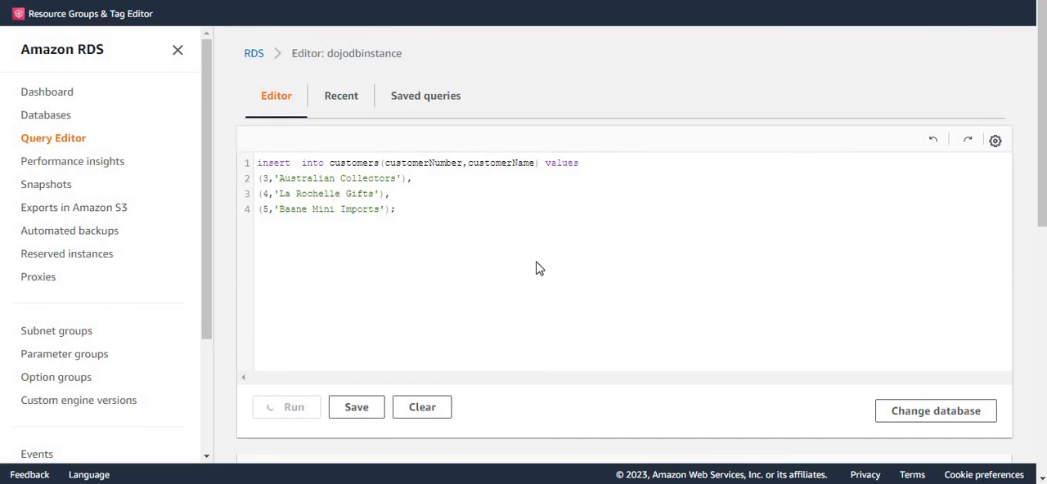
scroll(528, 292, down, 3)
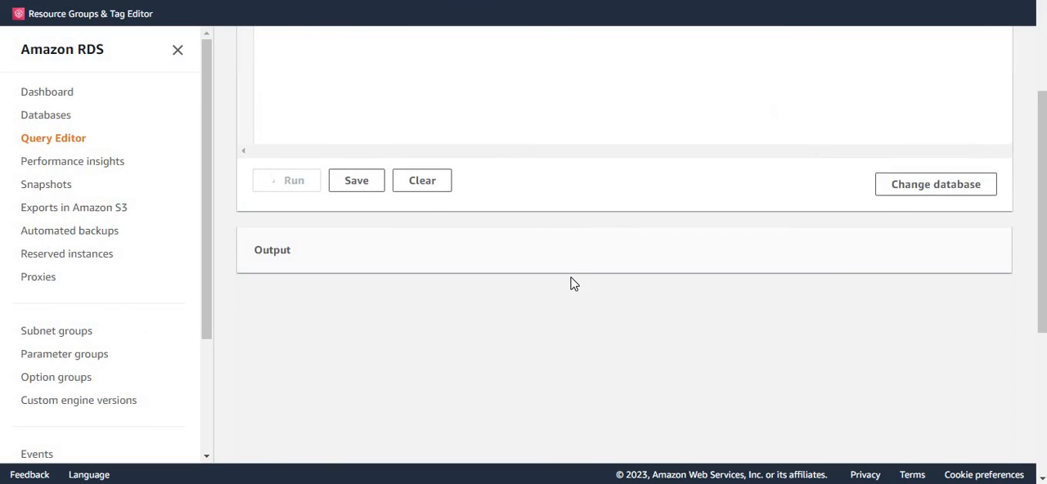
scroll(572, 283, up, 3)
scroll(575, 296, down, 4)
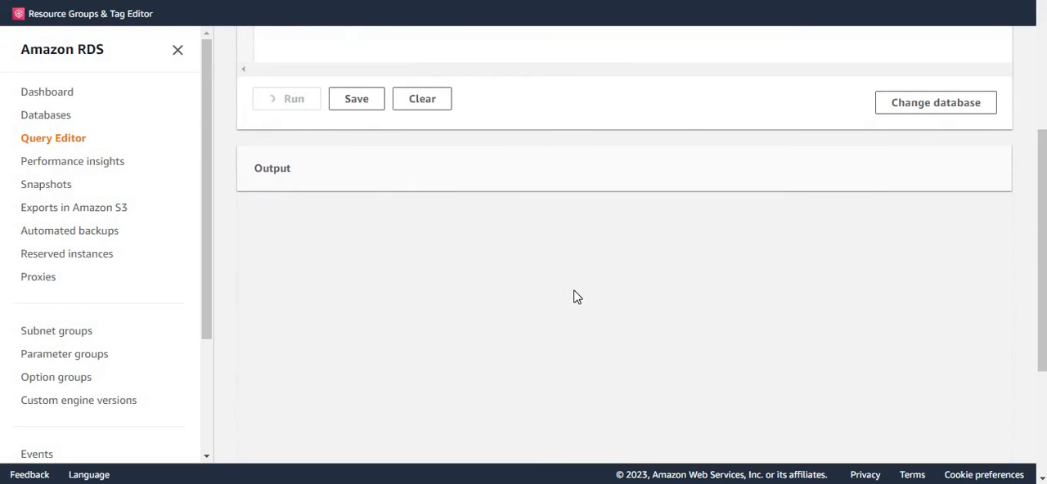
scroll(575, 297, up, 3)
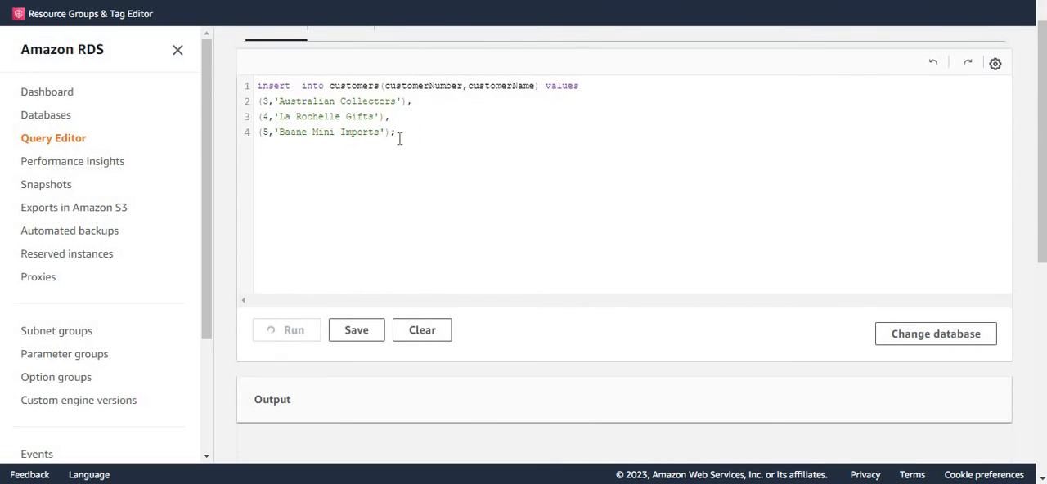
Step: Replace the insert statement with the query select * from customers and run it
drag(398, 133, 76, 80)
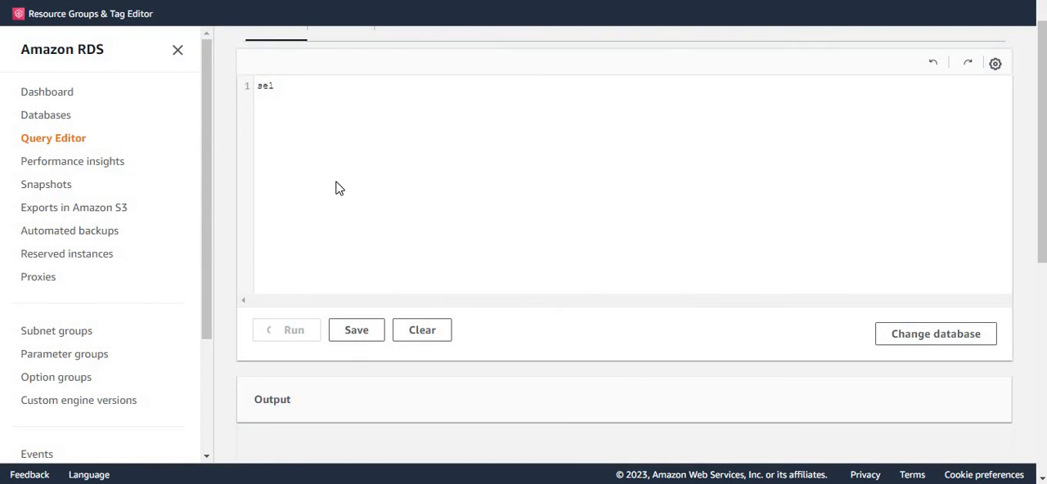
text(ect * from customers)
scroll(493, 278, down, 6)
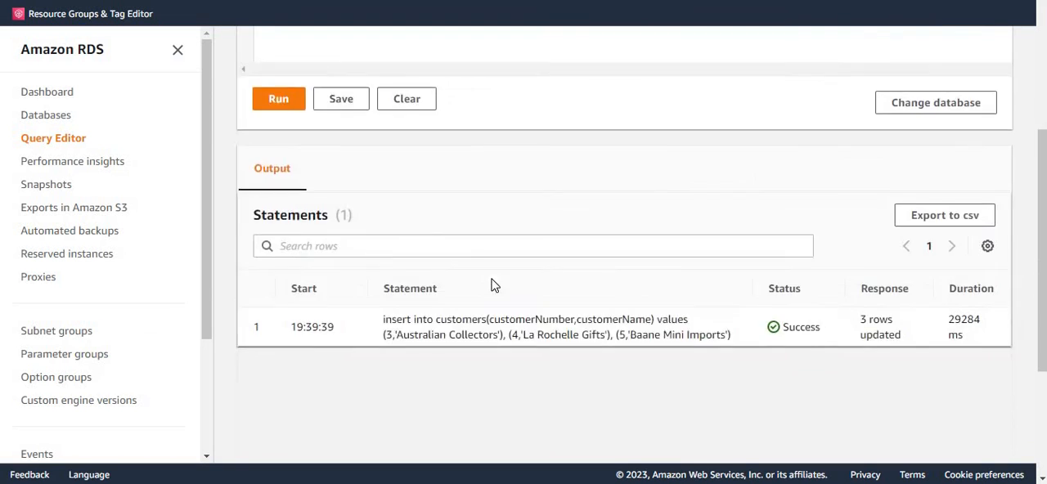
scroll(493, 301, up, 2)
scroll(489, 220, up, 5)
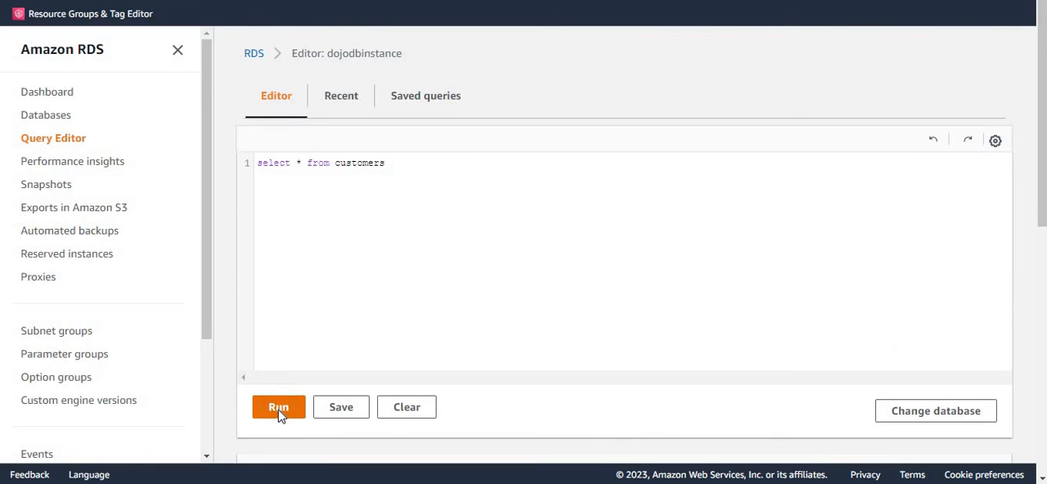
click(285, 409)
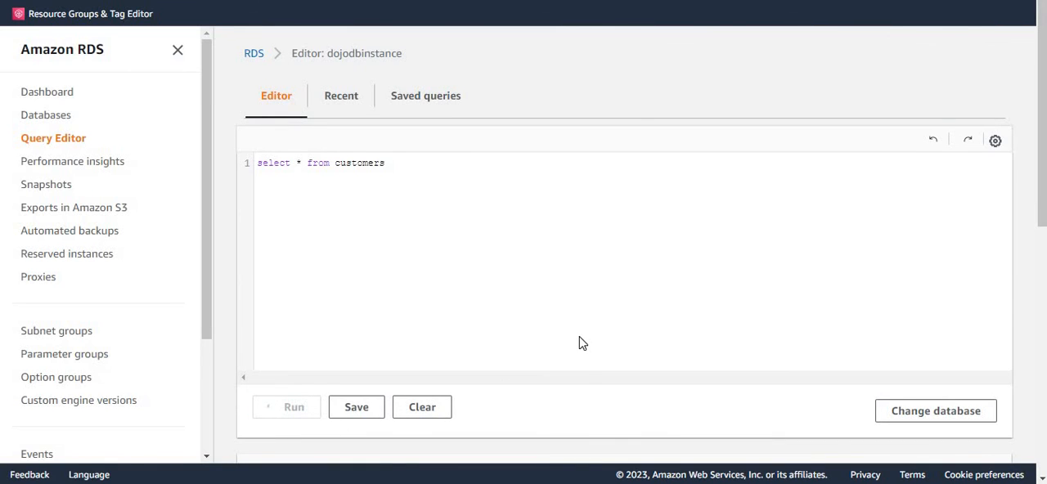
Step: Review the returned customers rows, highlighting the newly added records numbered 3 to 5
scroll(581, 347, down, 2)
scroll(581, 357, down, 3)
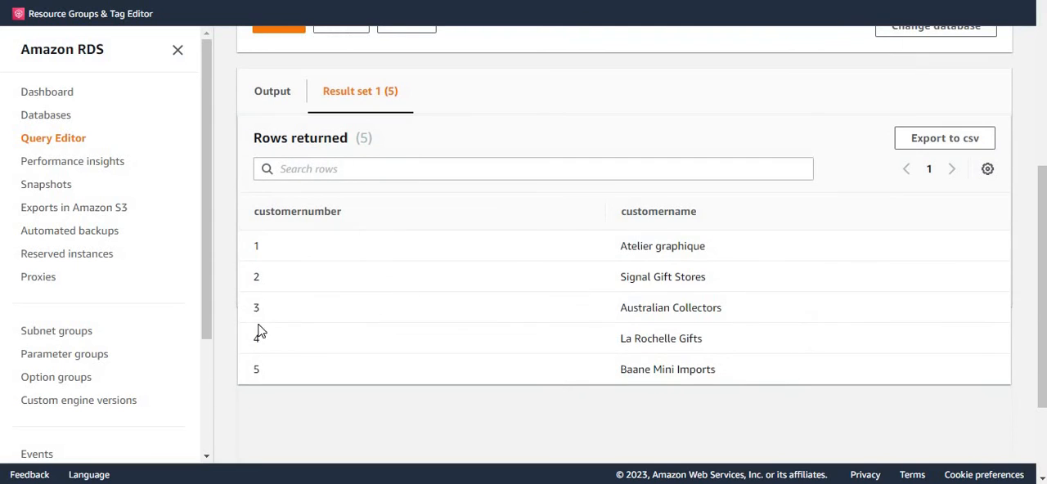
drag(256, 242, 271, 379)
click(263, 348)
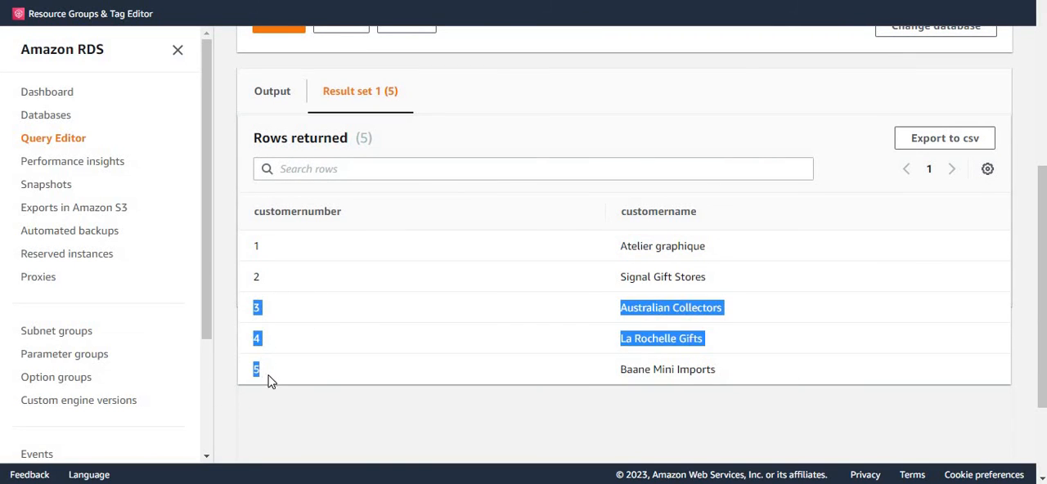
click(323, 399)
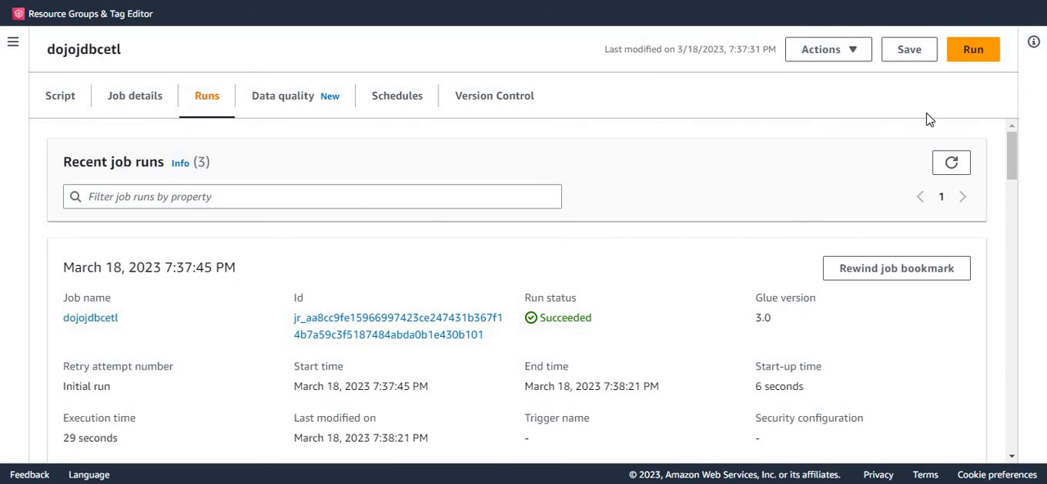
Step: In AWS Glue, run the dojojdbcetl job again, dismiss the notification and check the new run's status
click(977, 52)
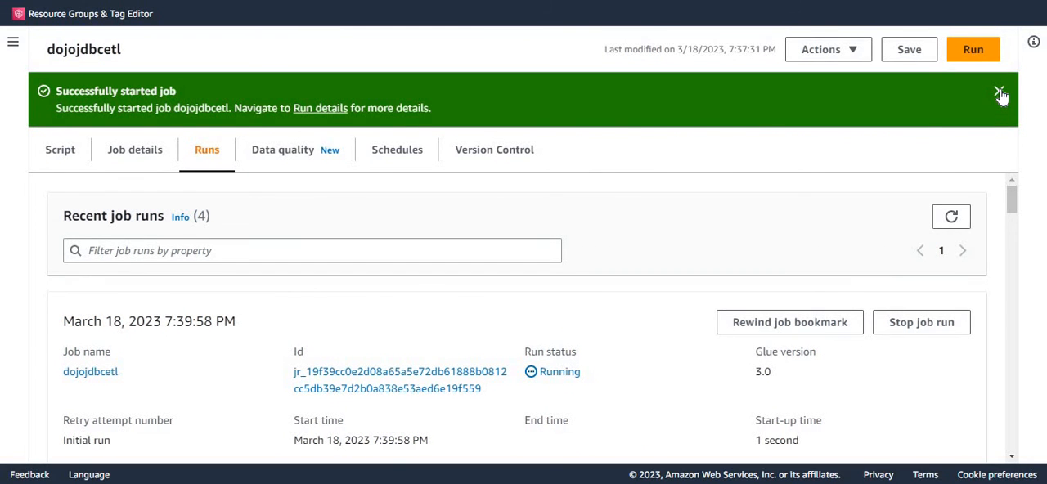
click(999, 93)
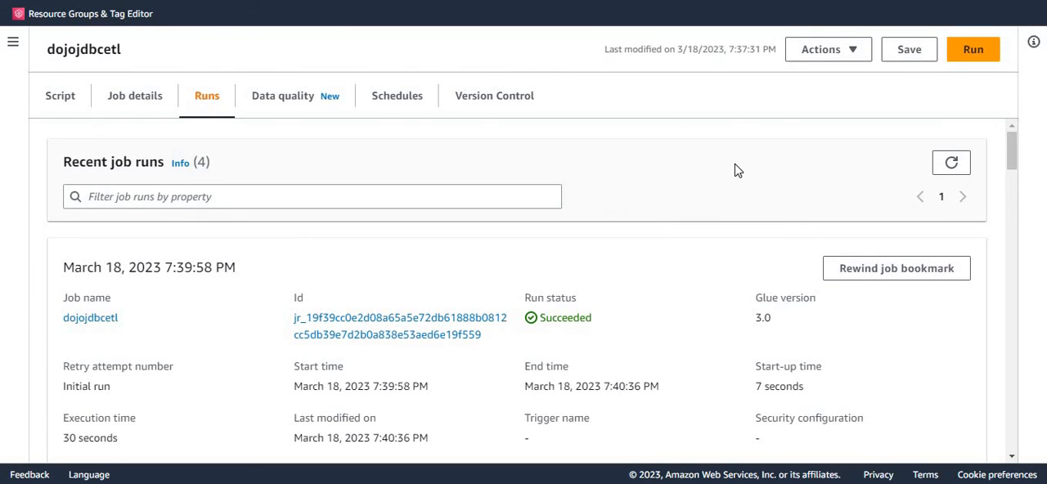
double_click(570, 324)
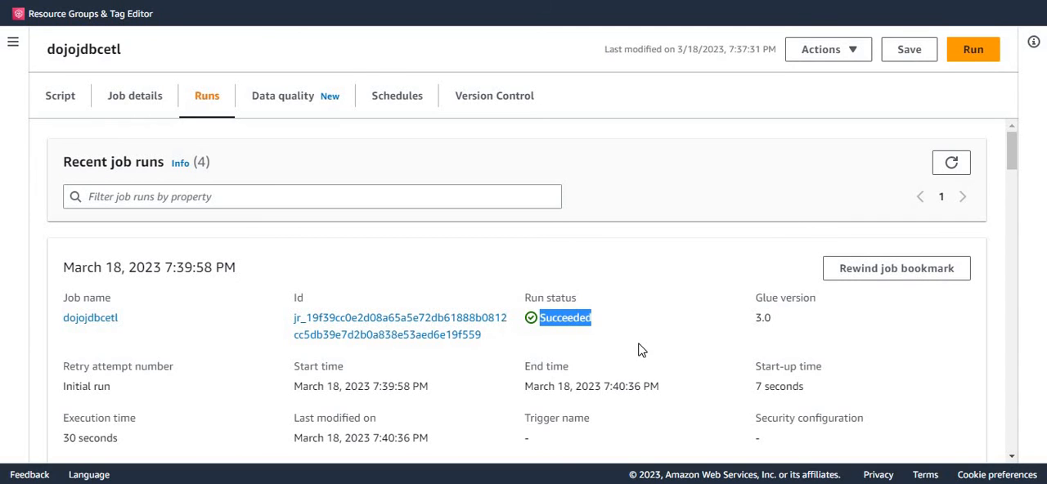
click(645, 338)
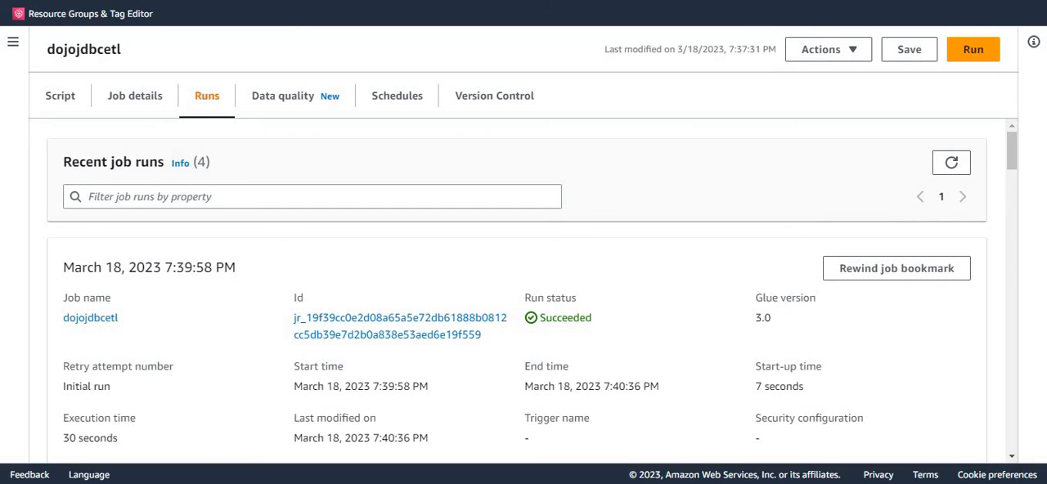